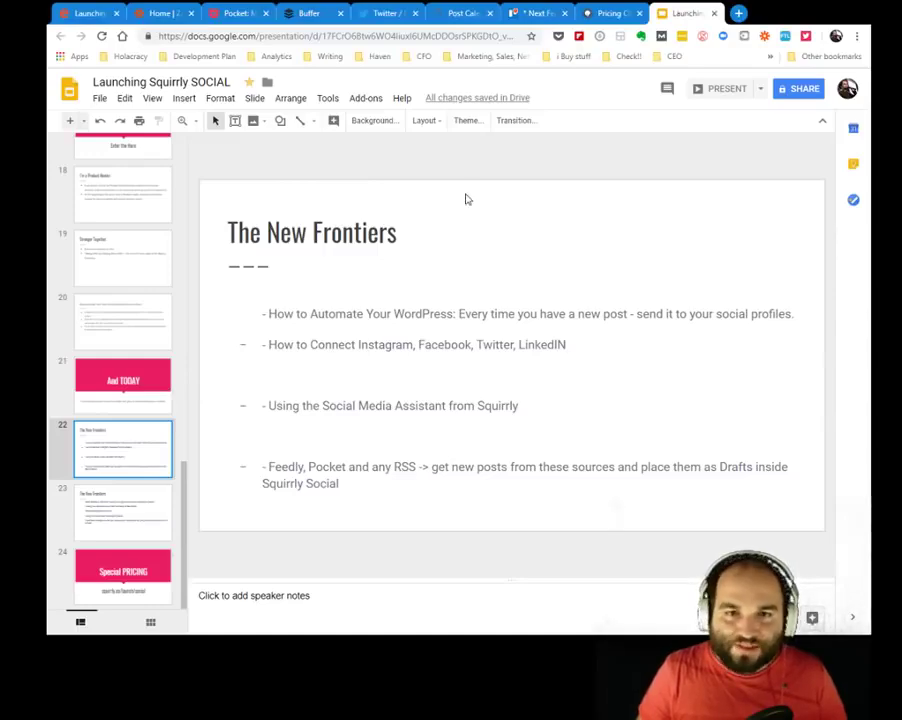
Leave the Google Slides deck for the Squirrly Social 'Post Calendar' tab.
{"action": "left_click", "coordinate": [443, 16]}
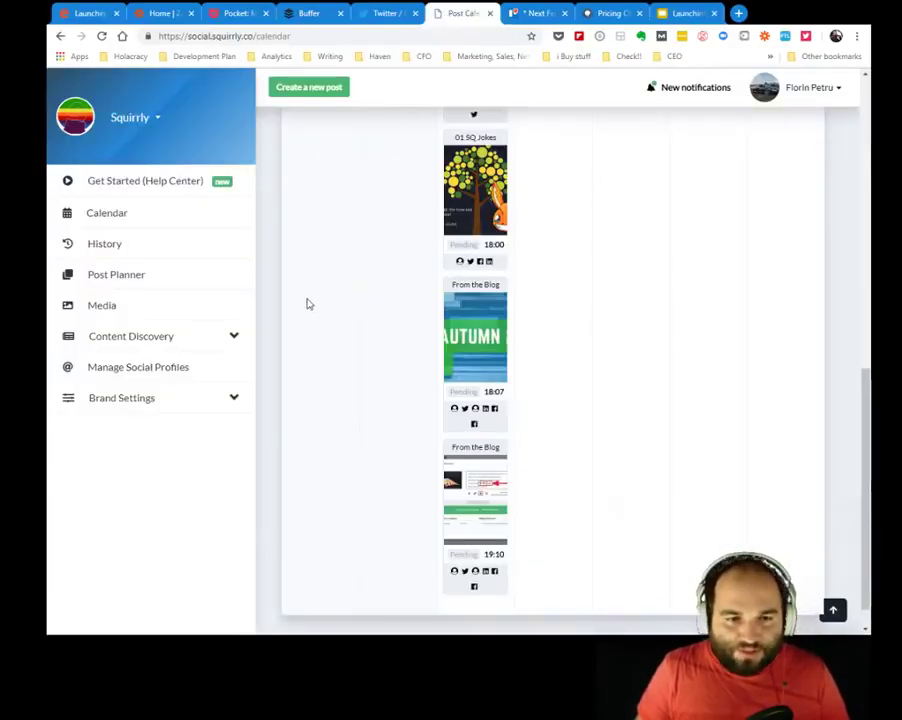
{"action": "left_click_drag", "start_coordinate": [864, 487], "coordinate": [869, 178]}
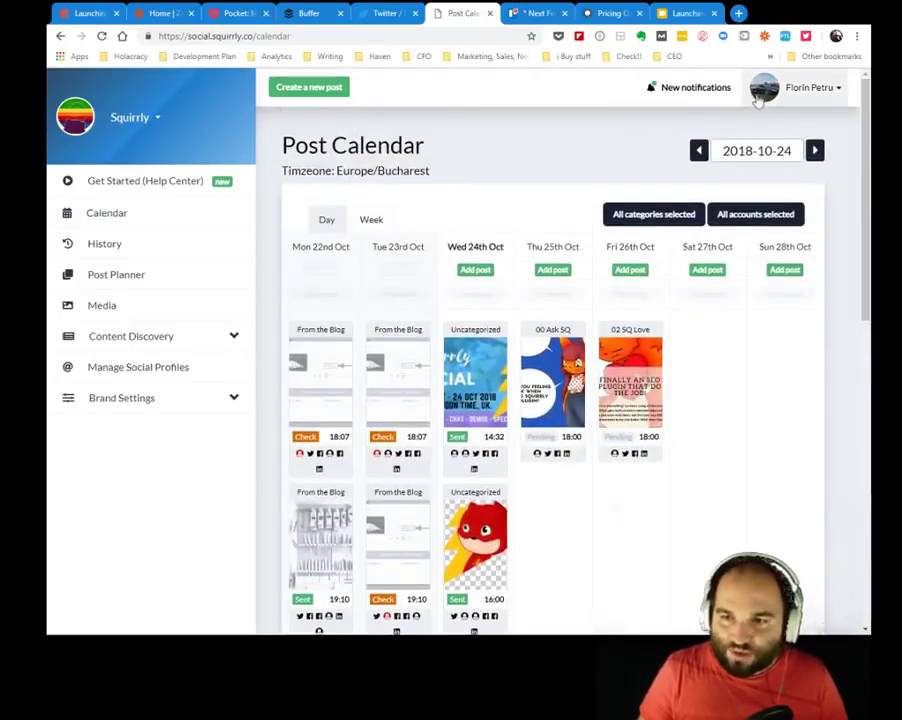
{"action": "left_click", "coordinate": [788, 92]}
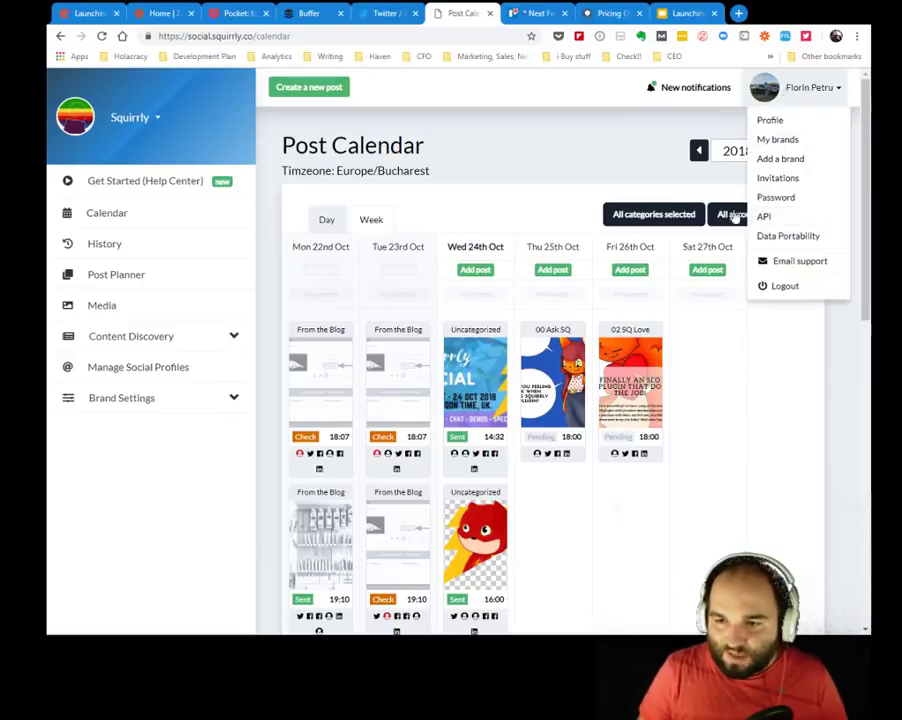
{"action": "left_click", "coordinate": [790, 222]}
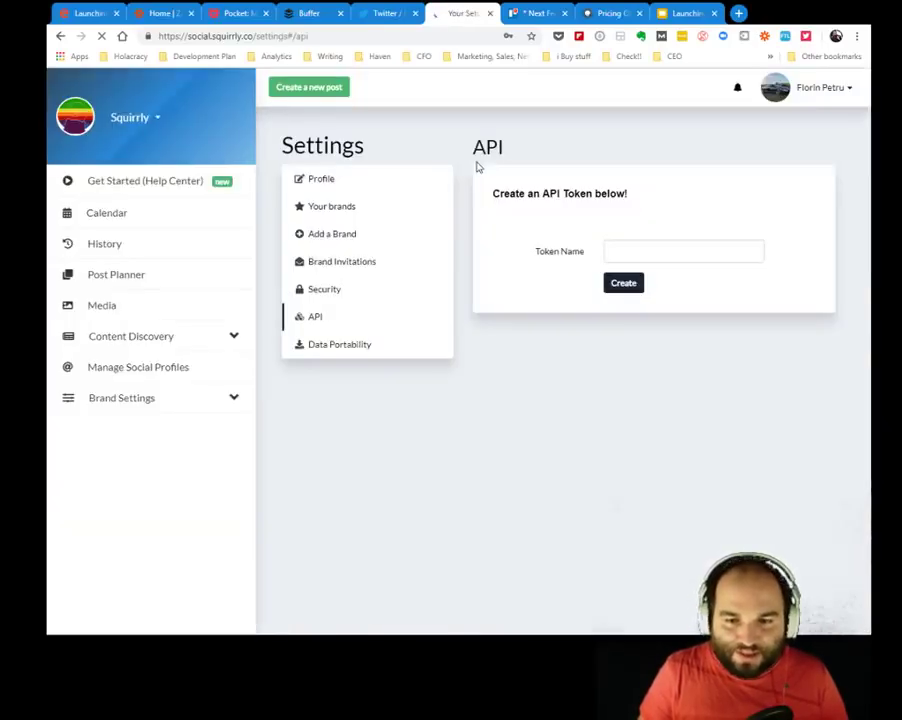
{"action": "left_click", "coordinate": [145, 252]}
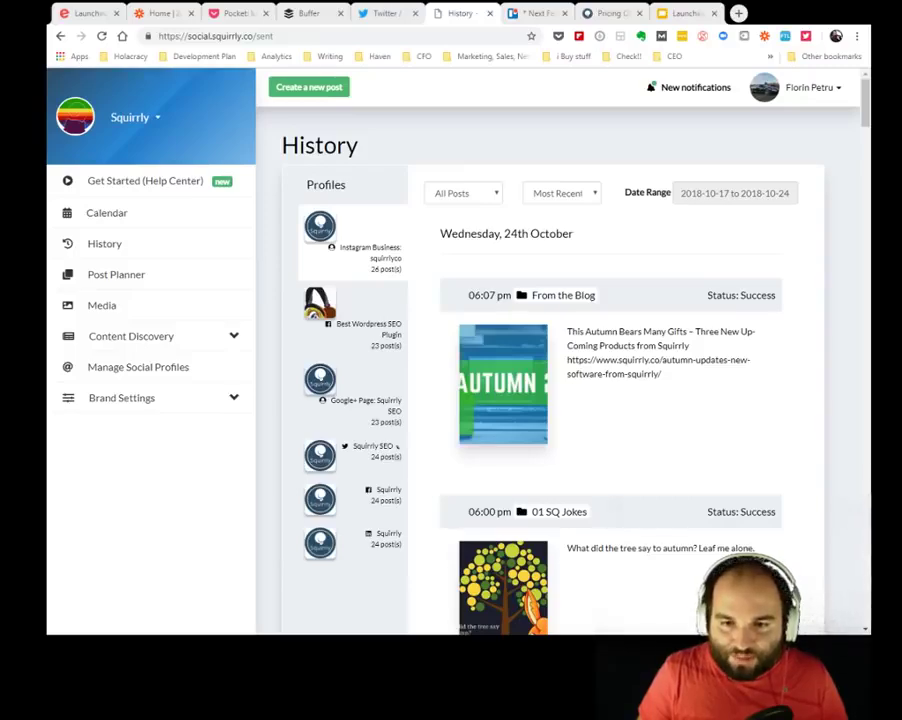
{"action": "left_click", "coordinate": [522, 152]}
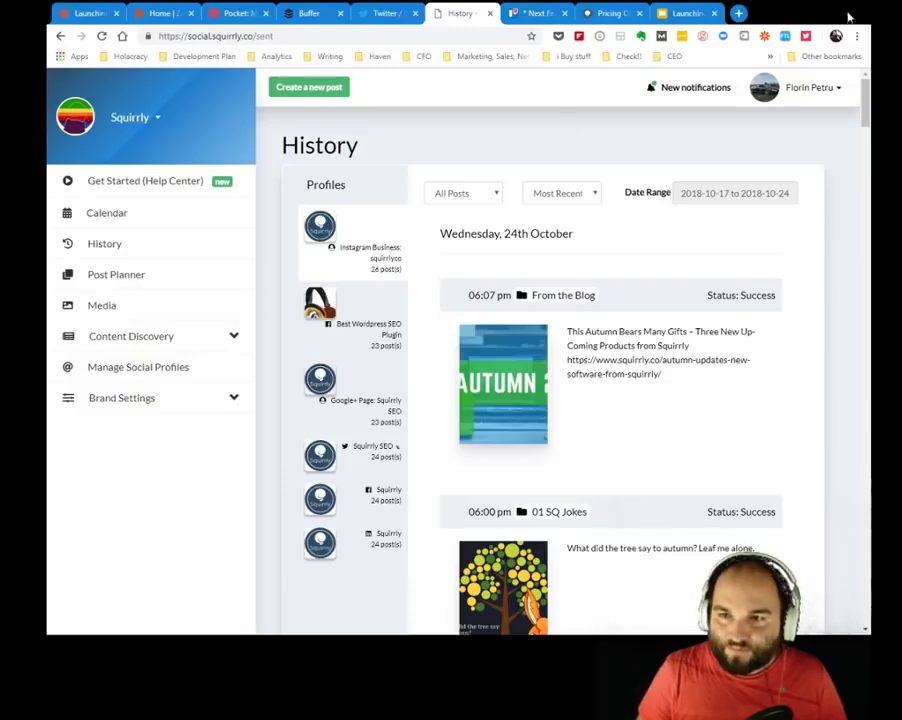
{"action": "left_click", "coordinate": [137, 213]}
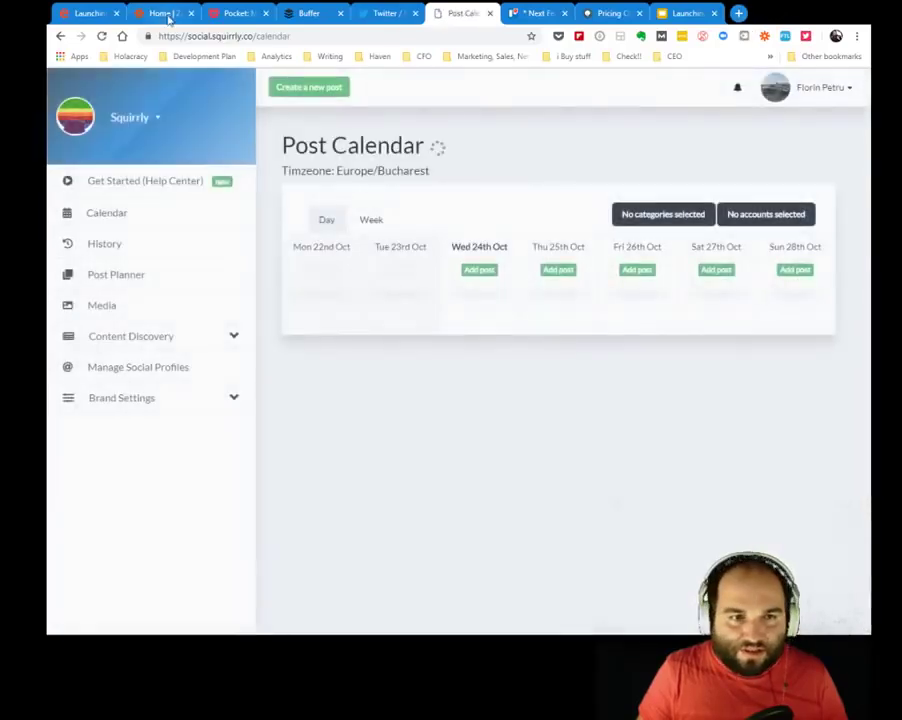
In Zapier, look over the Apps directory, the Blogging folder and the account usage menu.
{"action": "left_click", "coordinate": [167, 14]}
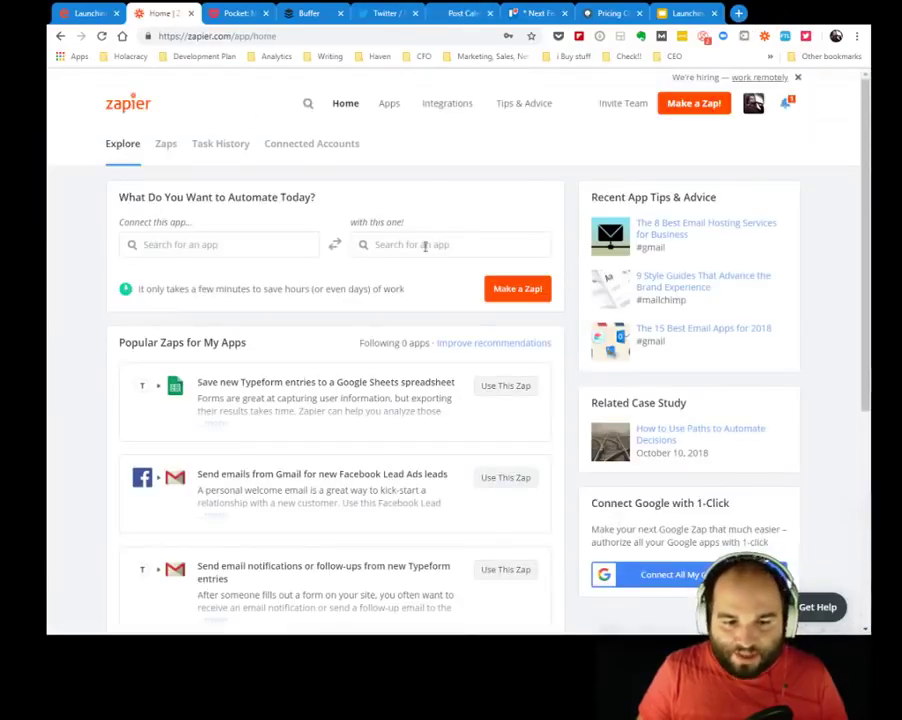
{"action": "left_click", "coordinate": [385, 104]}
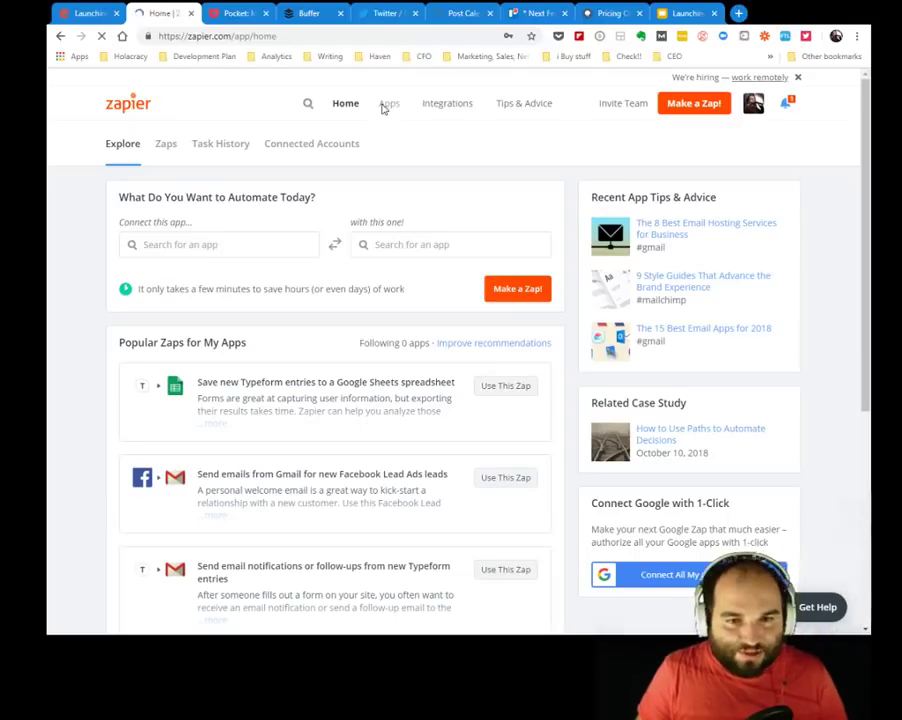
{"action": "left_click", "coordinate": [167, 150]}
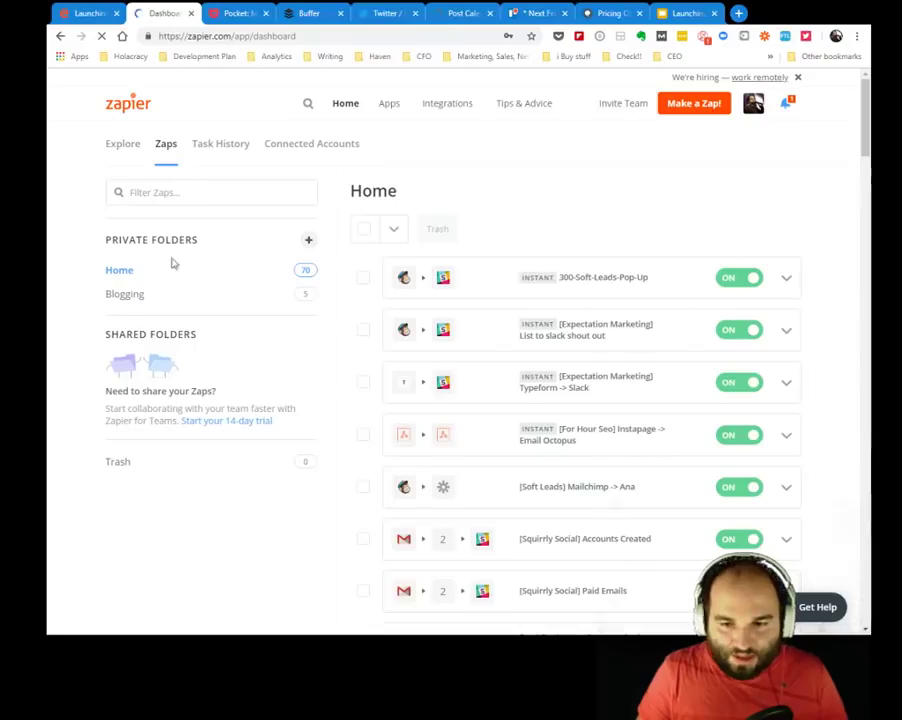
{"action": "left_click", "coordinate": [138, 296]}
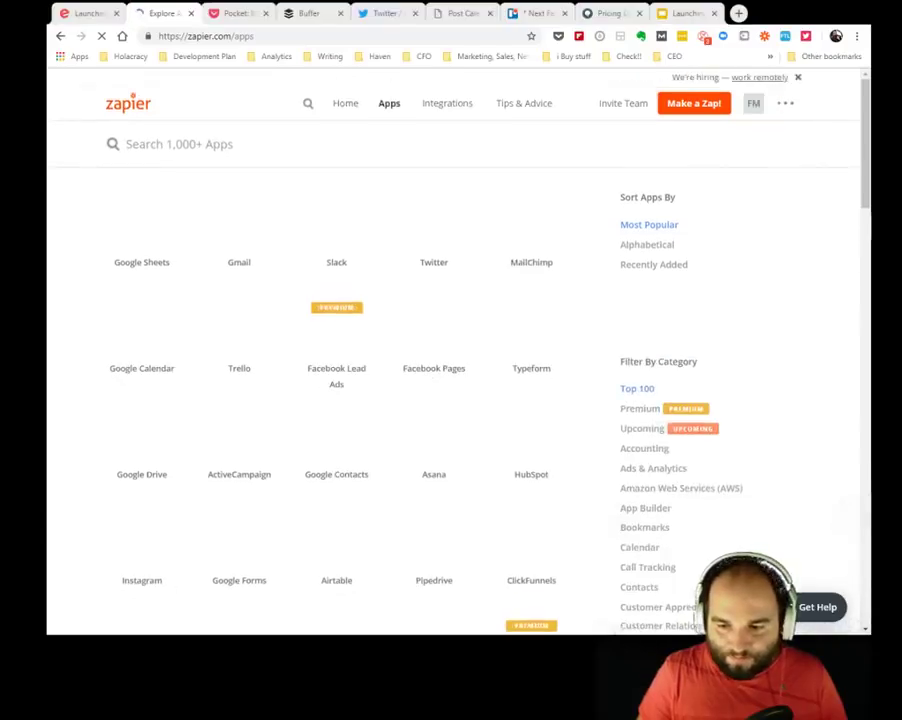
{"action": "left_click", "coordinate": [754, 105]}
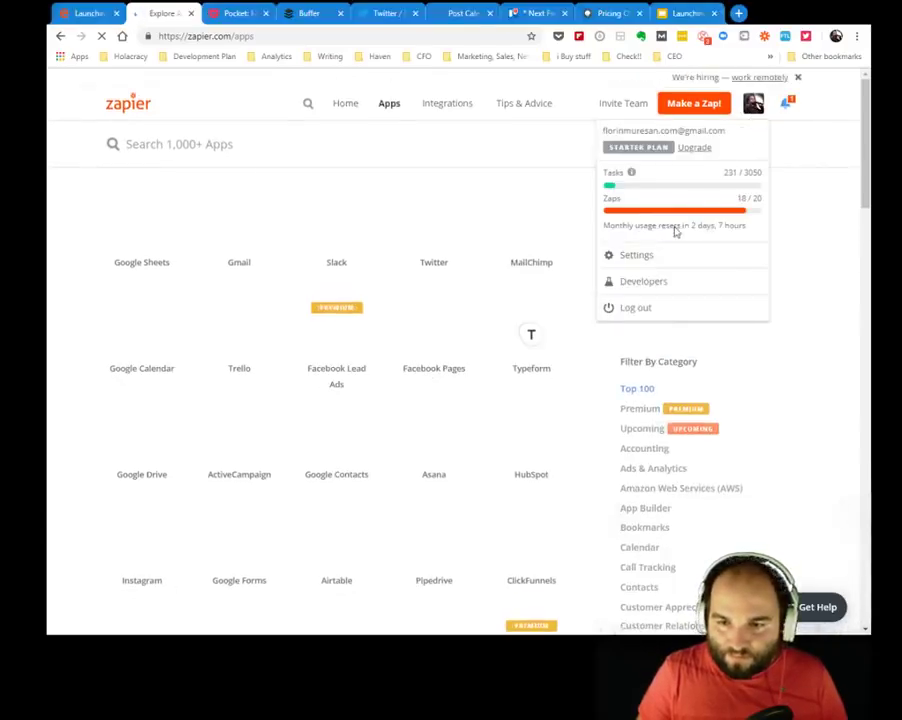
{"action": "left_click", "coordinate": [483, 144]}
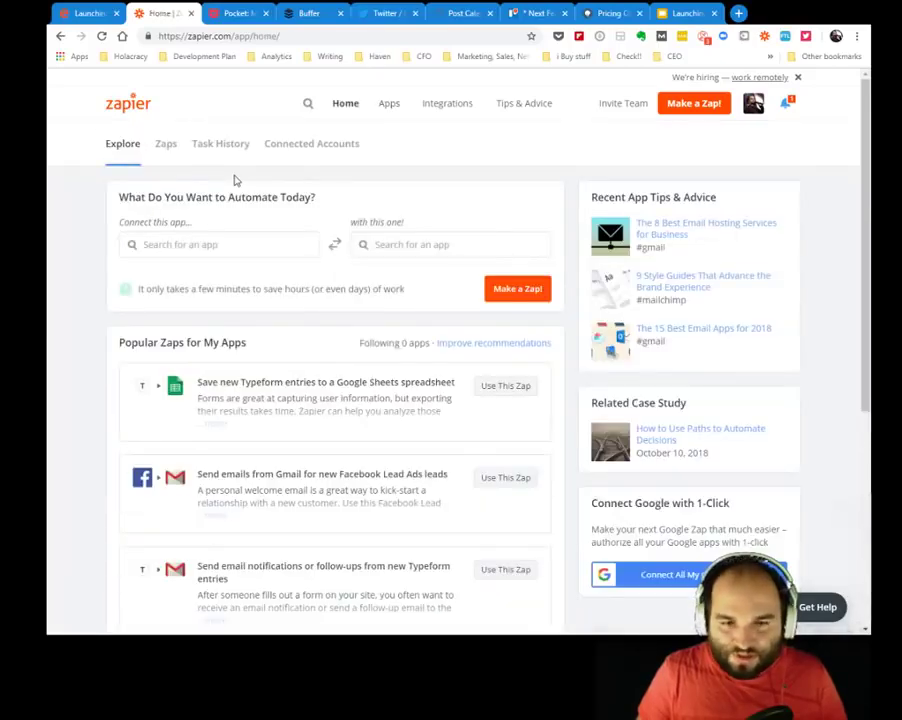
Return to the Zaps list and scroll through the Home folder's 70 zaps.
{"action": "left_click", "coordinate": [166, 150]}
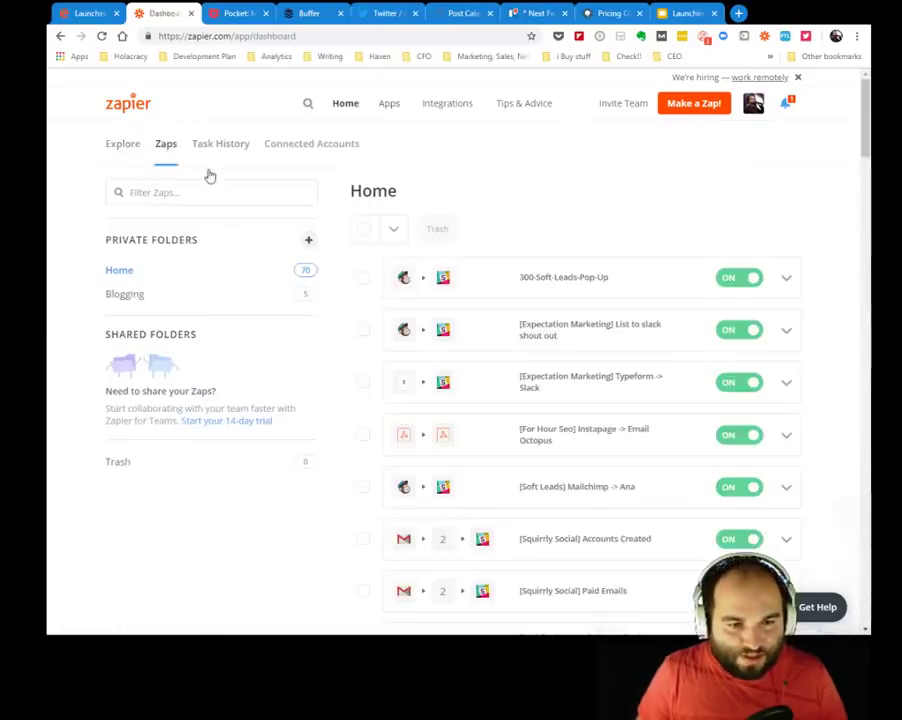
{"action": "scroll", "coordinate": [572, 364], "scroll_direction": "down", "scroll_amount": 3}
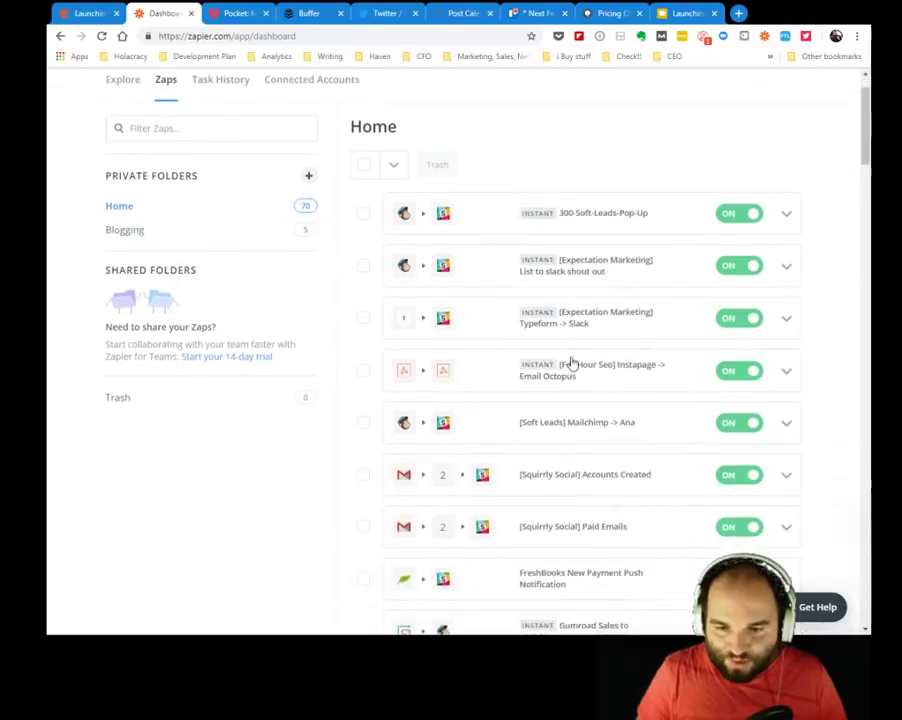
{"action": "scroll", "coordinate": [572, 364], "scroll_direction": "down", "scroll_amount": 2}
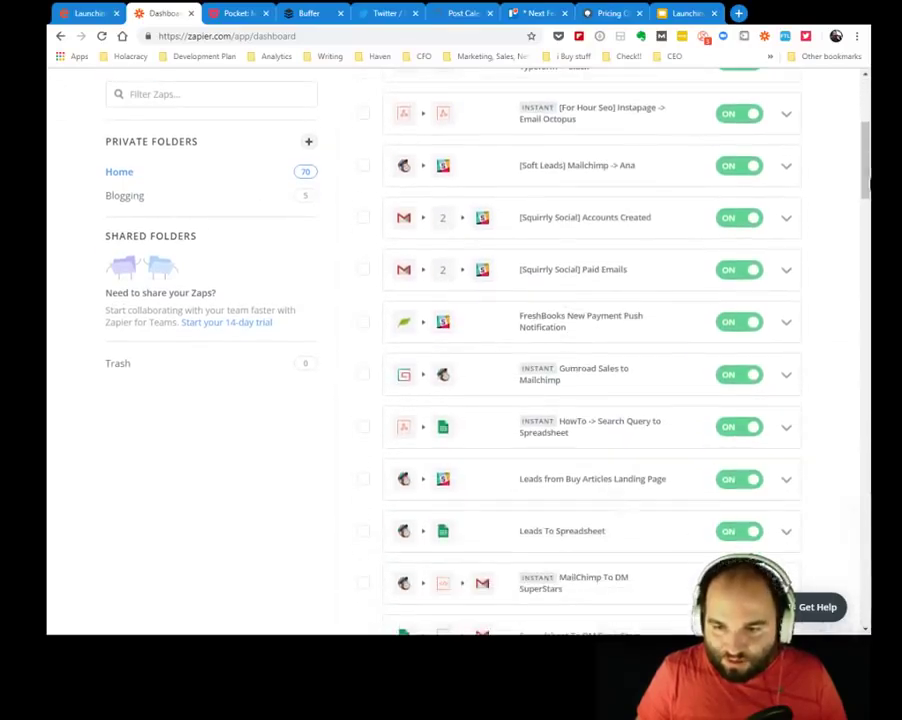
{"action": "scroll", "coordinate": [572, 364], "scroll_direction": "down", "scroll_amount": 3}
{"action": "scroll", "coordinate": [572, 364], "scroll_direction": "down", "scroll_amount": 5}
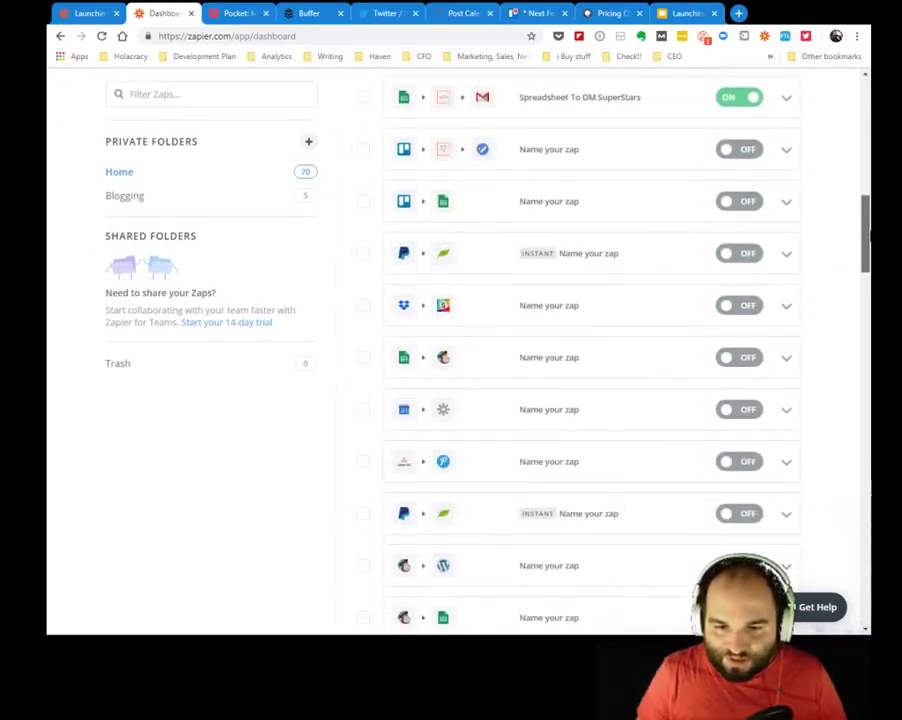
{"action": "scroll", "coordinate": [591, 364], "scroll_direction": "up", "scroll_amount": 5}
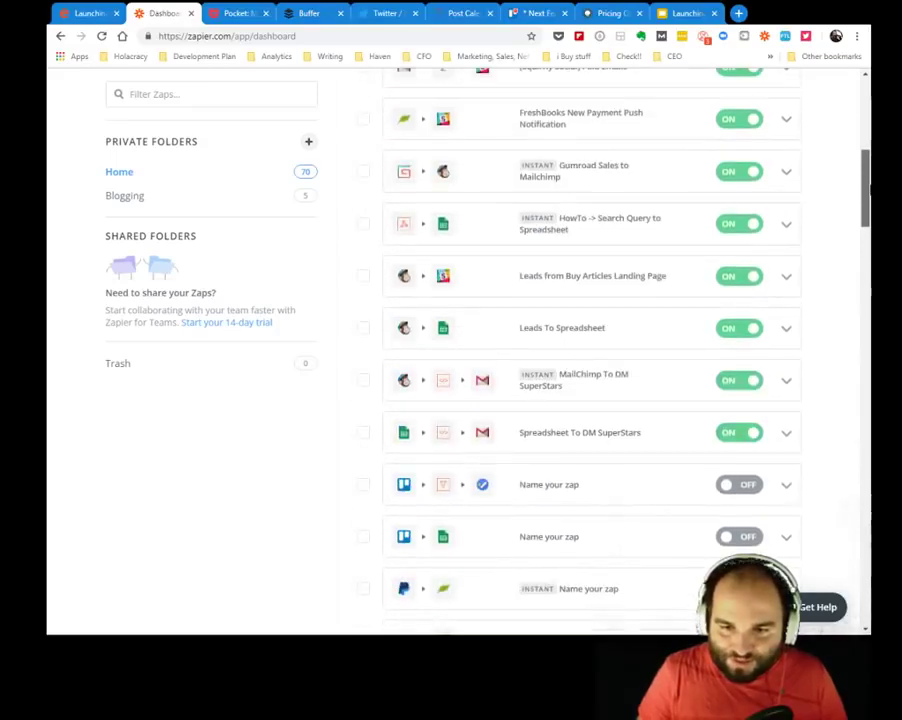
{"action": "scroll", "coordinate": [457, 486], "scroll_direction": "up", "scroll_amount": 6}
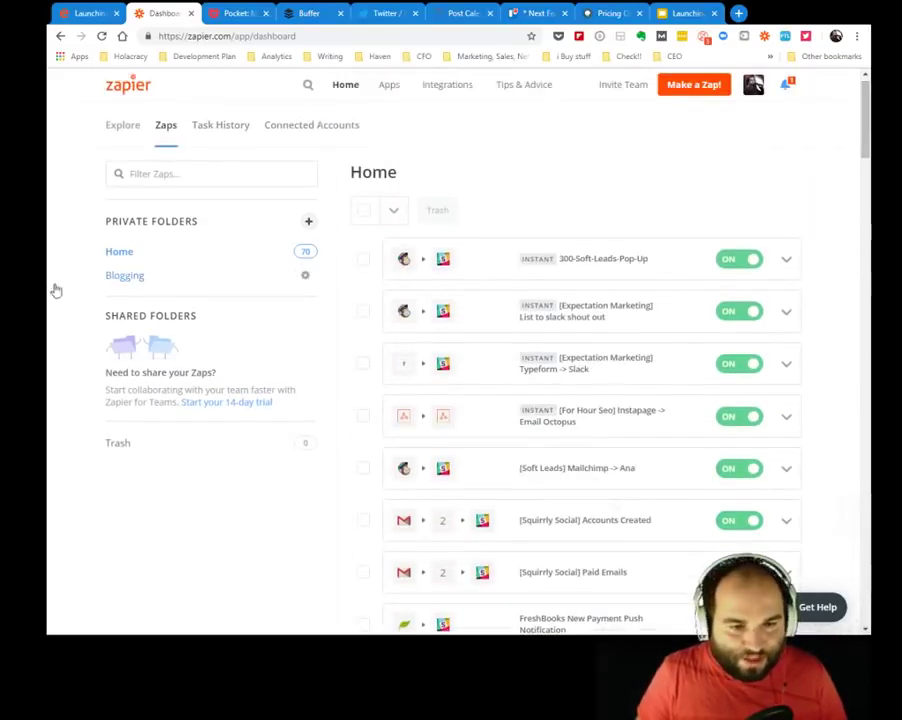
Turn off the Squirrly Blog to Twitter zap in the Blogging folder, then go to the Slides deck.
{"action": "left_click", "coordinate": [125, 276]}
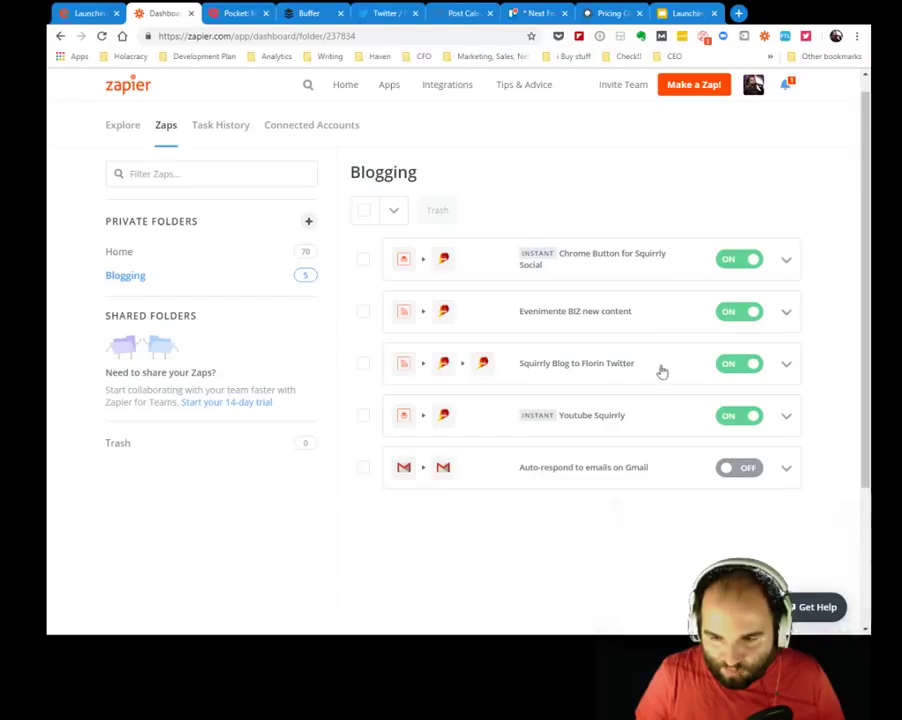
{"action": "left_click", "coordinate": [733, 370]}
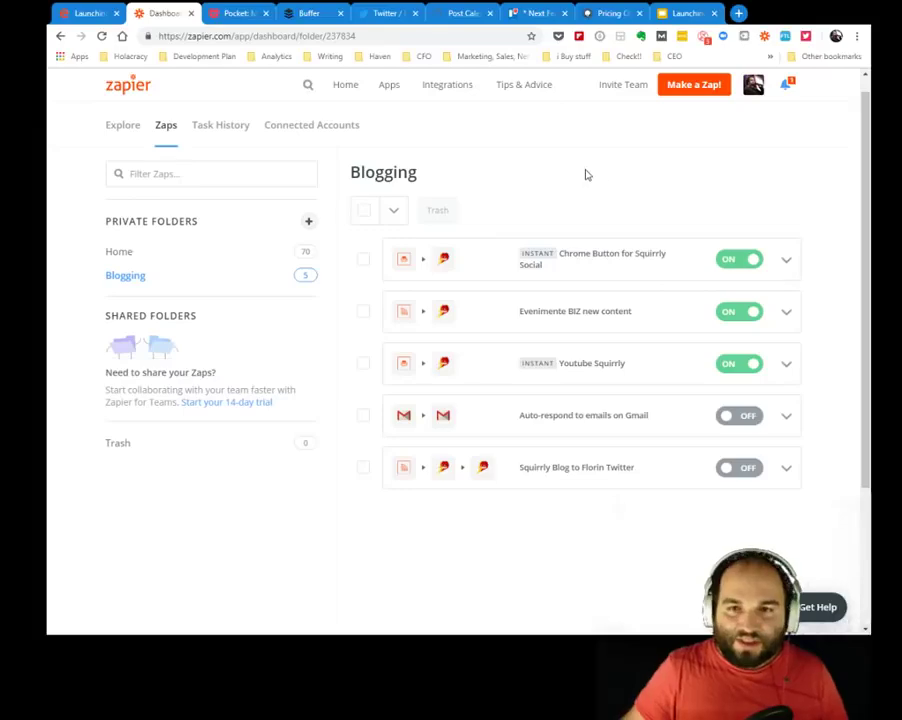
{"action": "left_click", "coordinate": [672, 9]}
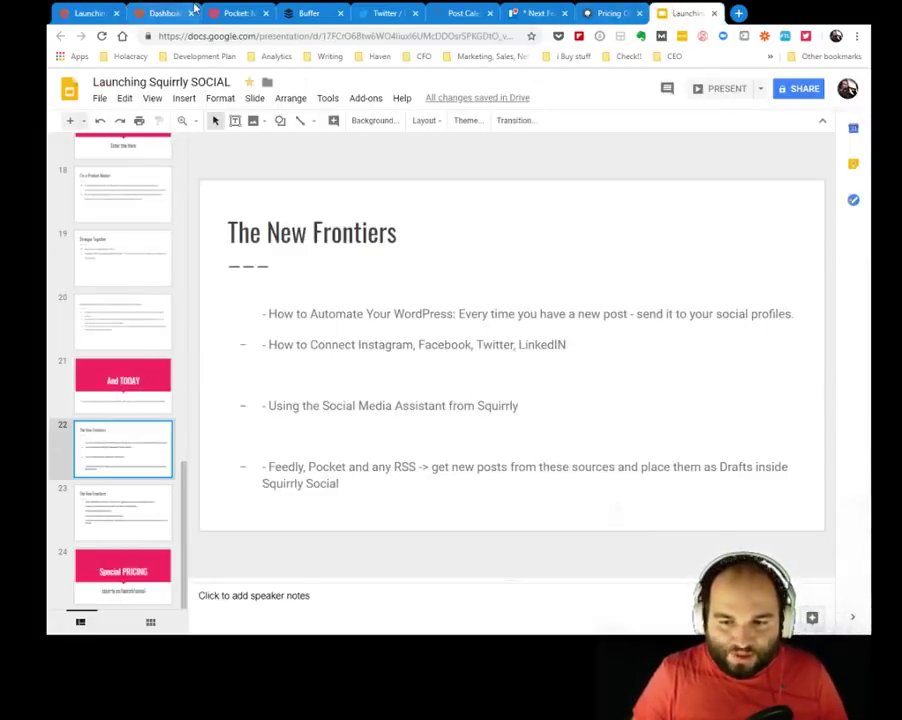
Go back to the Zapier Blogging folder's zap list.
{"action": "left_click", "coordinate": [162, 12]}
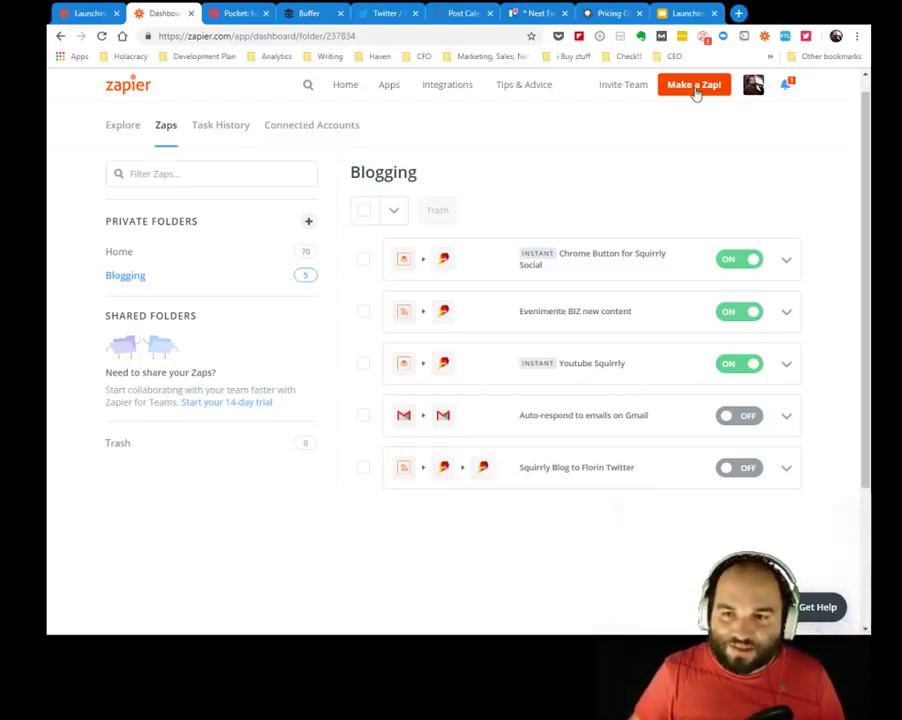
Start a new zap with RSS by Zapier, found by searching 'rss', as its trigger app.
{"action": "left_click", "coordinate": [693, 87]}
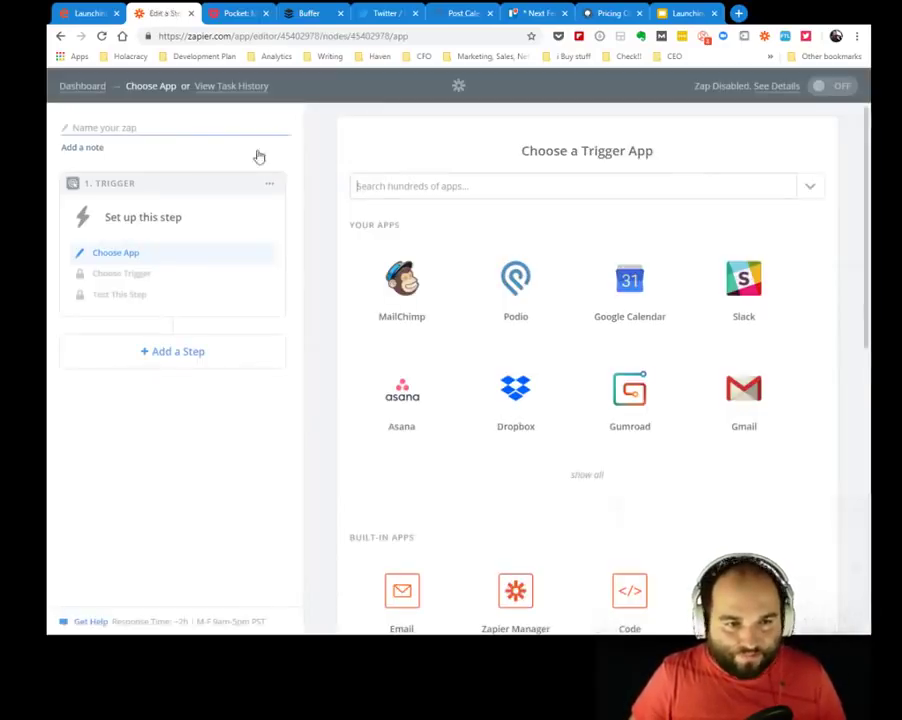
{"action": "left_click", "coordinate": [480, 188]}
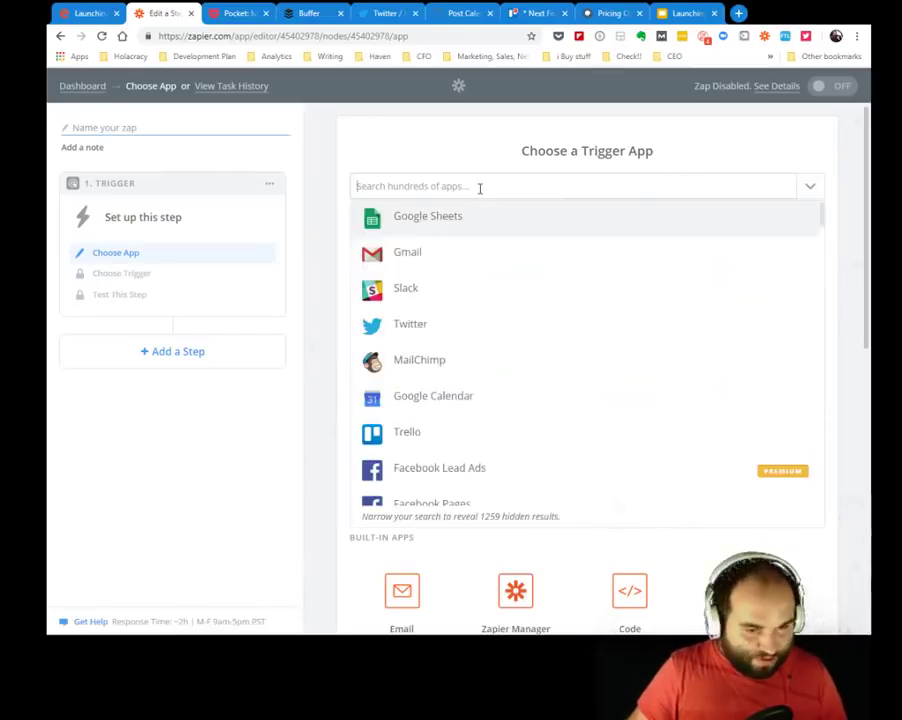
{"action": "type", "text": "rss"}
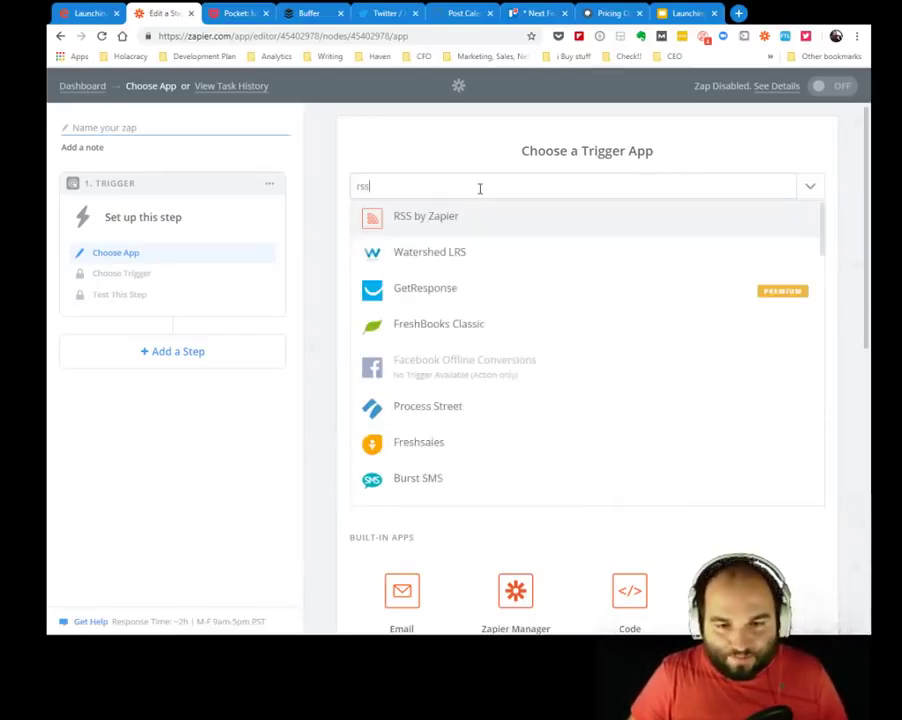
{"action": "left_click", "coordinate": [433, 219]}
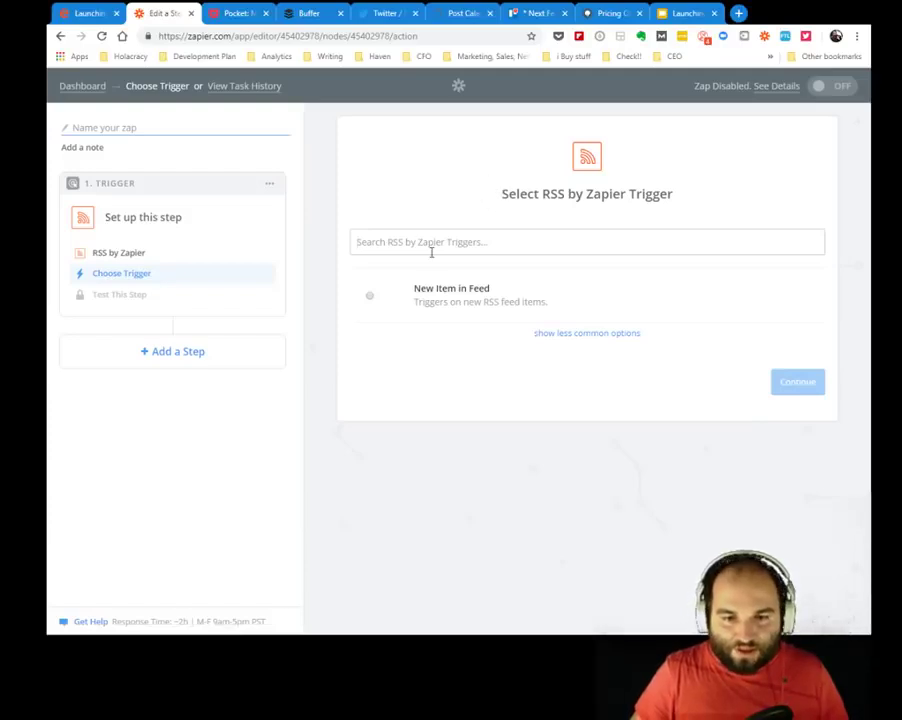
{"action": "left_click", "coordinate": [739, 14]}
Load the Squirrly blog feed (squirrly.co/blog/feed/) in the new tab and copy its URL.
{"action": "type", "text": "sq"}
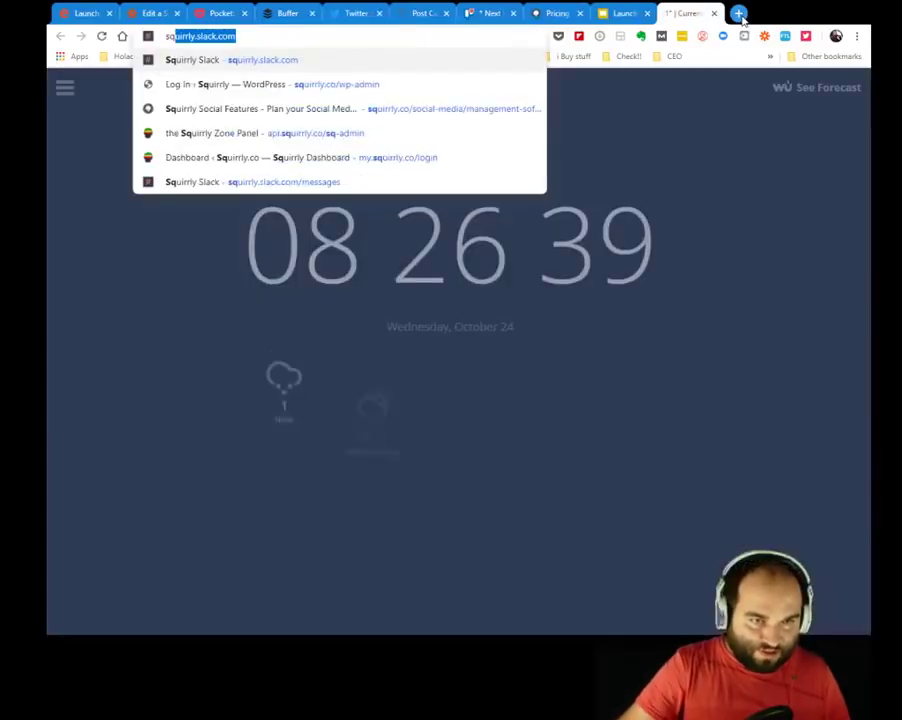
{"action": "type", "text": "uirrly"}
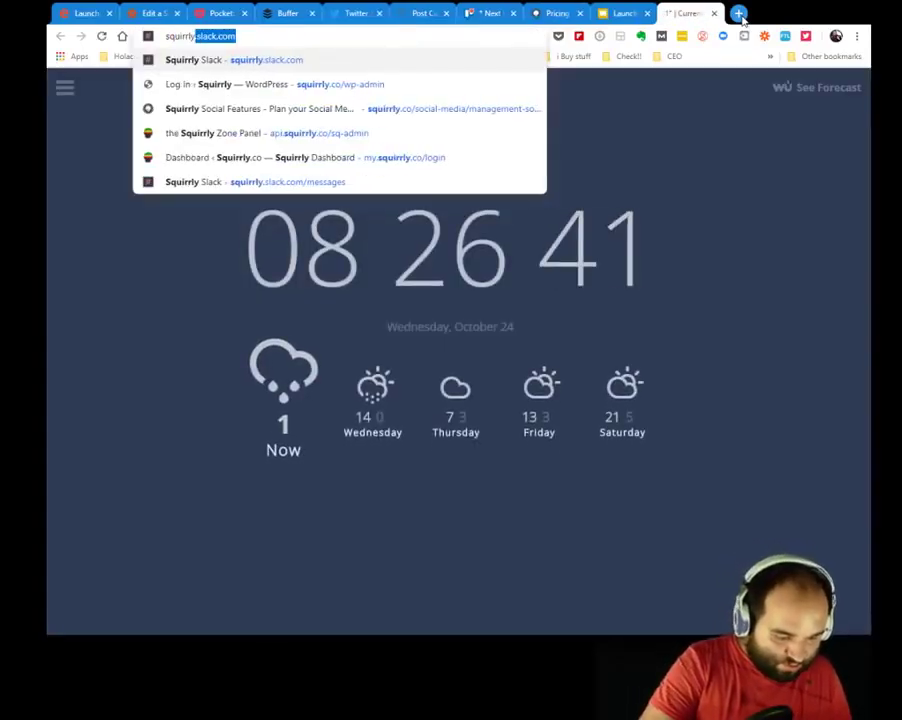
{"action": "type", "text": ".co/f"}
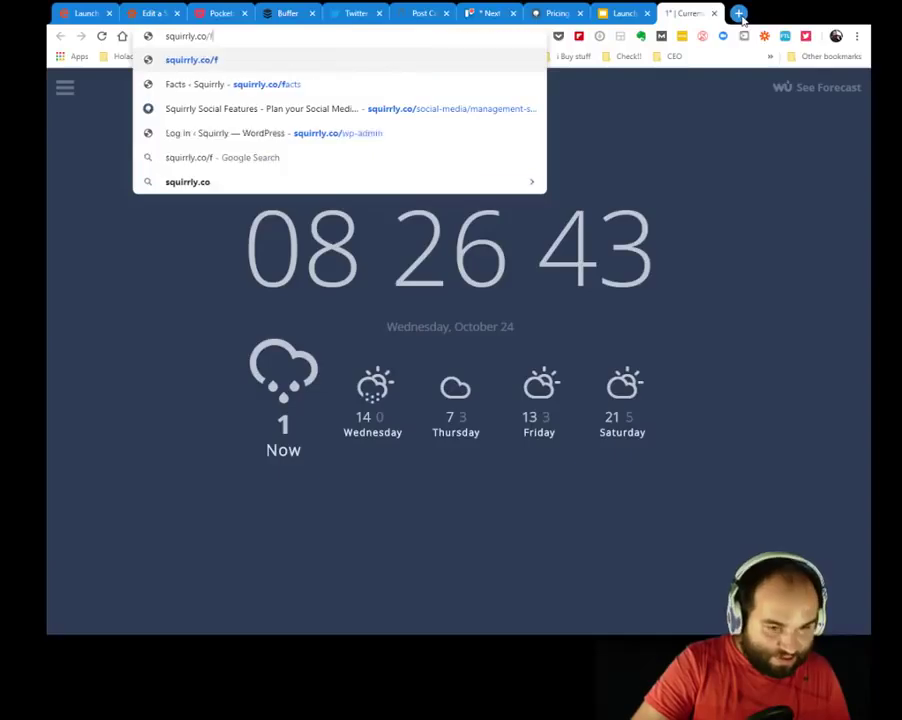
{"action": "type", "text": "eeds"}
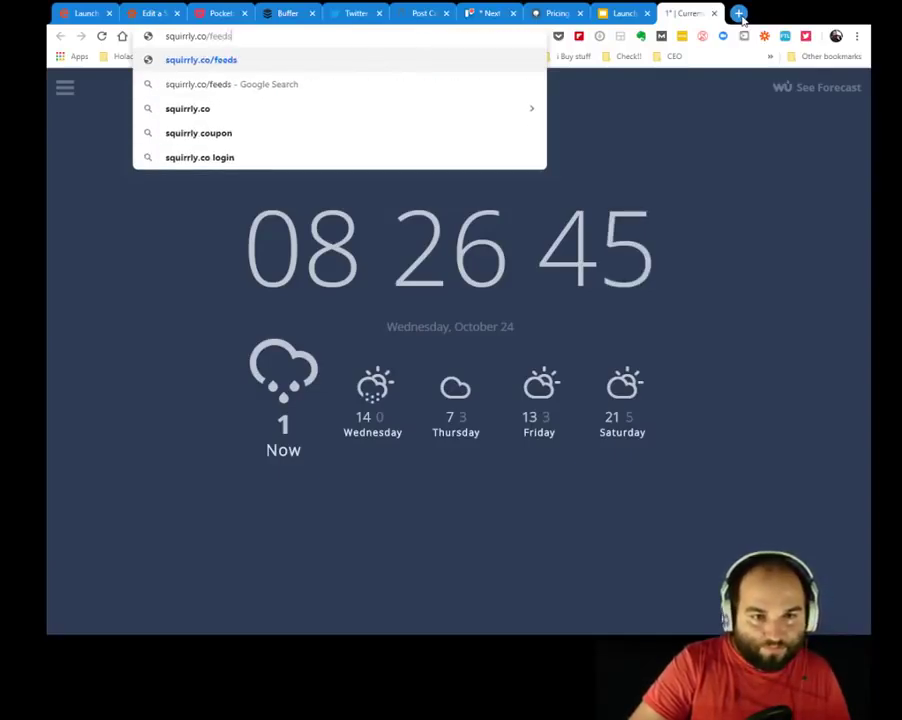
{"action": "key", "text": "Return"}
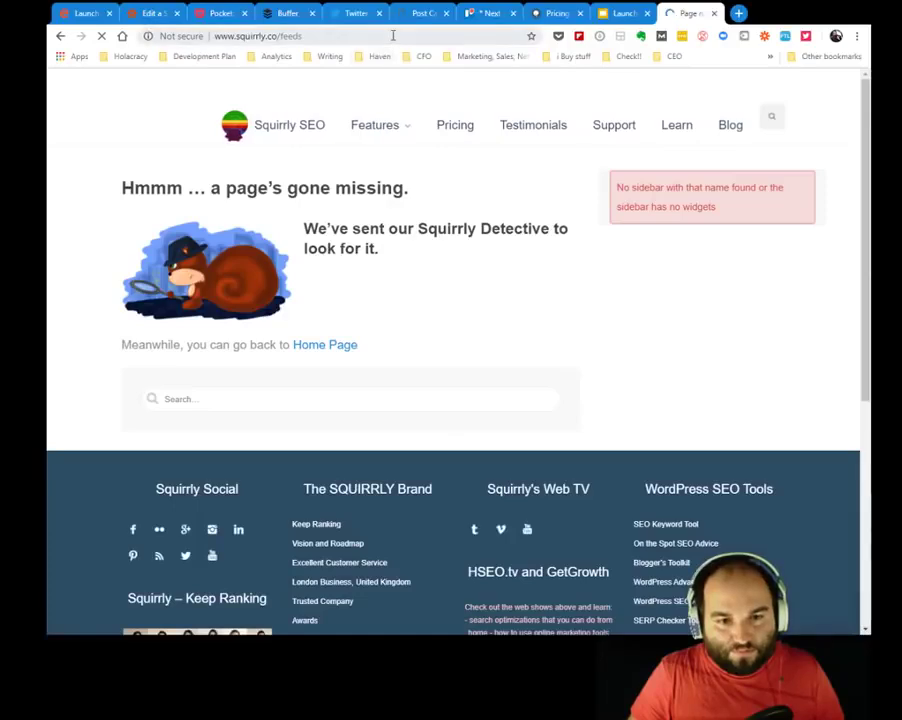
{"action": "double_click", "coordinate": [396, 35]}
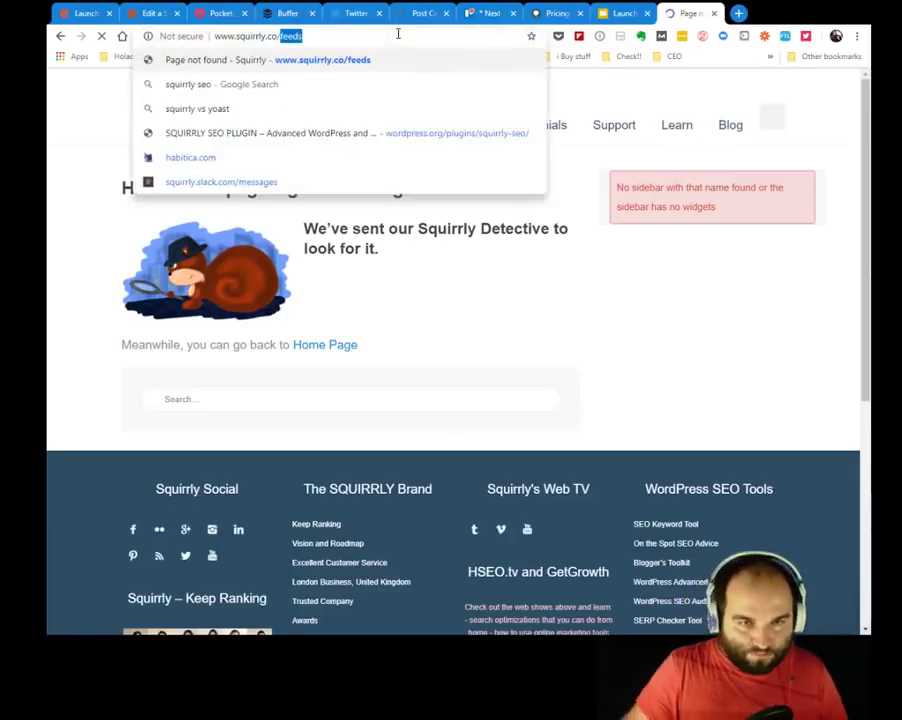
{"action": "left_click", "coordinate": [396, 36]}
{"action": "key", "text": "BackSpace"}
{"action": "key", "text": "Return"}
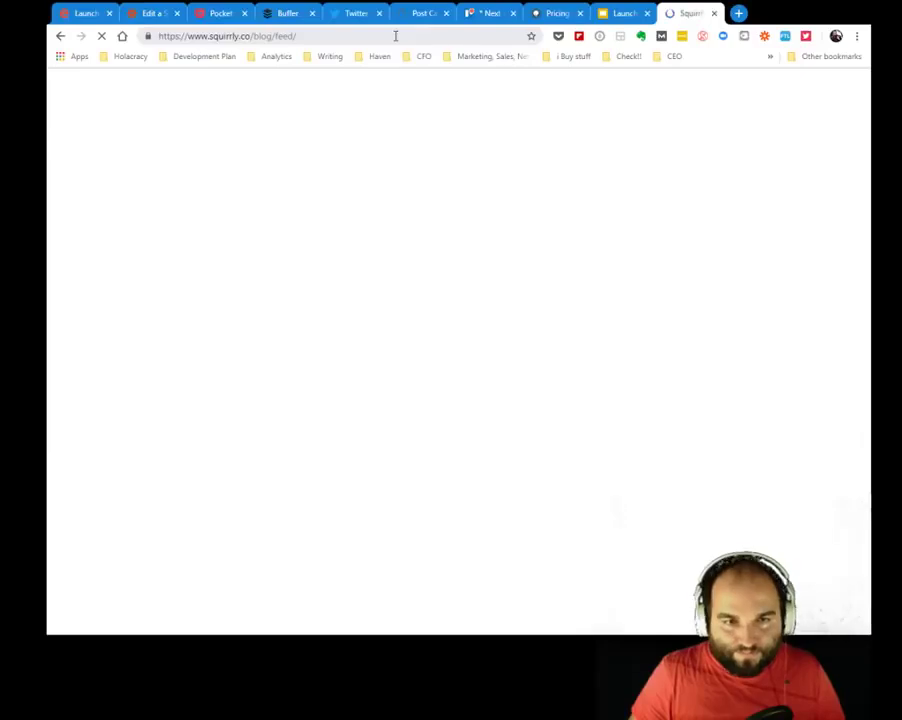
{"action": "left_click", "coordinate": [396, 36]}
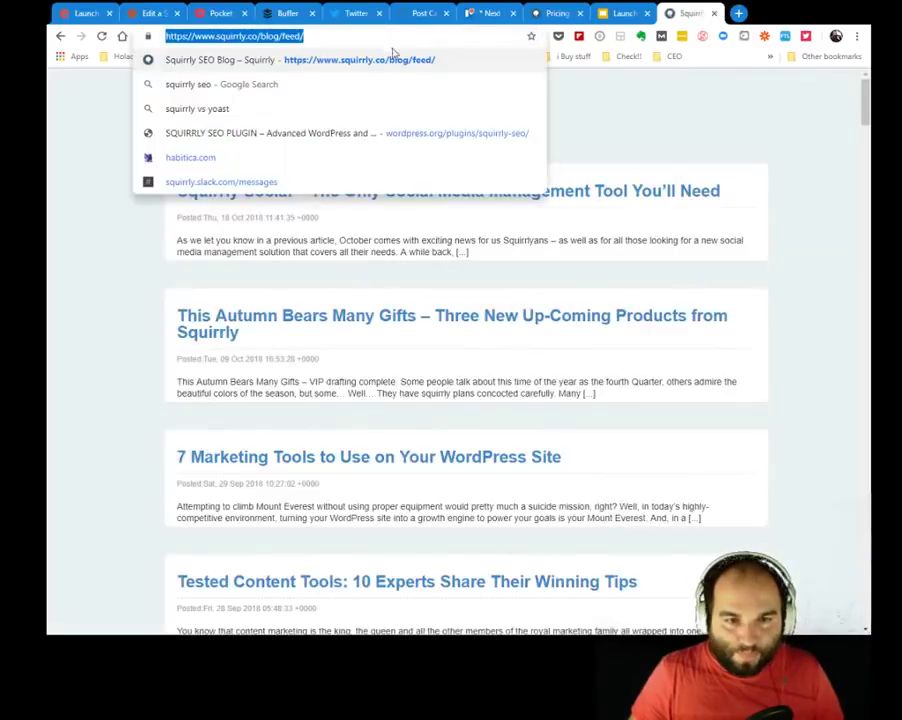
{"action": "left_click", "coordinate": [60, 222]}
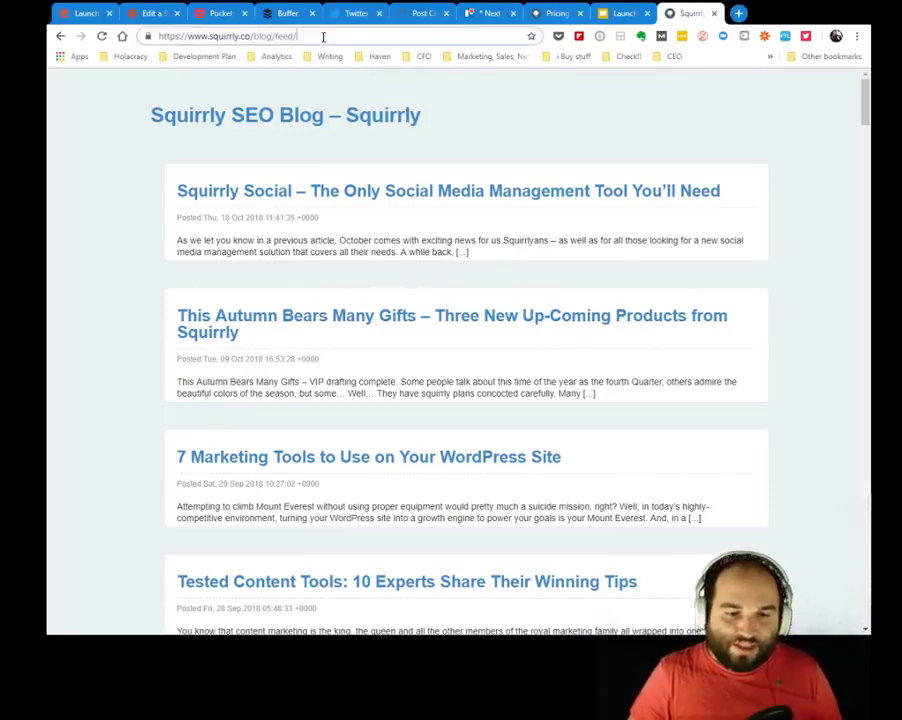
{"action": "left_click", "coordinate": [323, 36]}
{"action": "key", "text": "ctrl+c"}
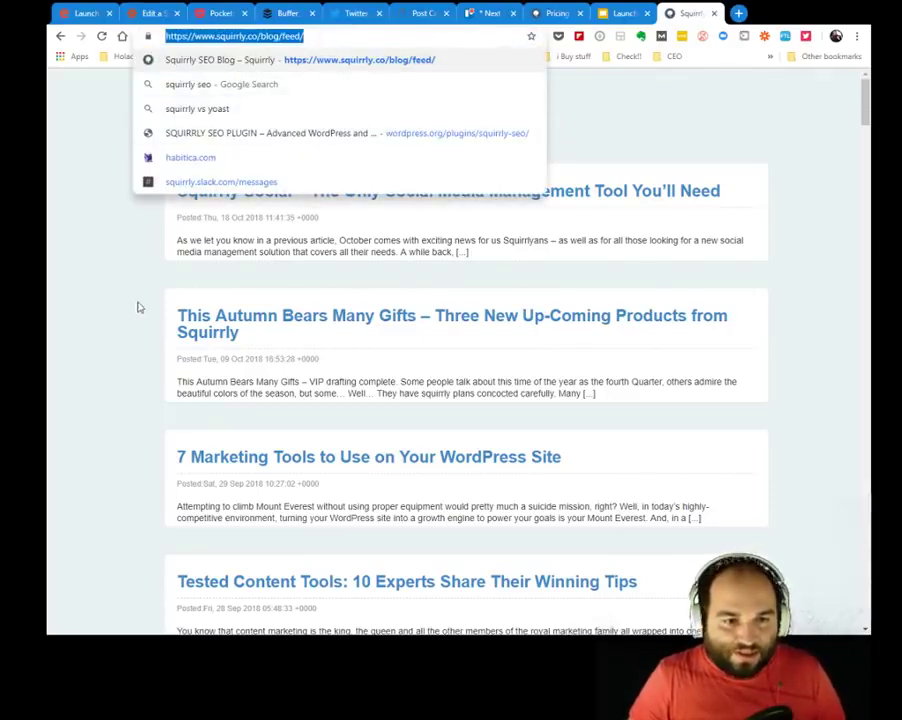
{"action": "left_click", "coordinate": [95, 217]}
{"action": "left_click", "coordinate": [147, 14]}
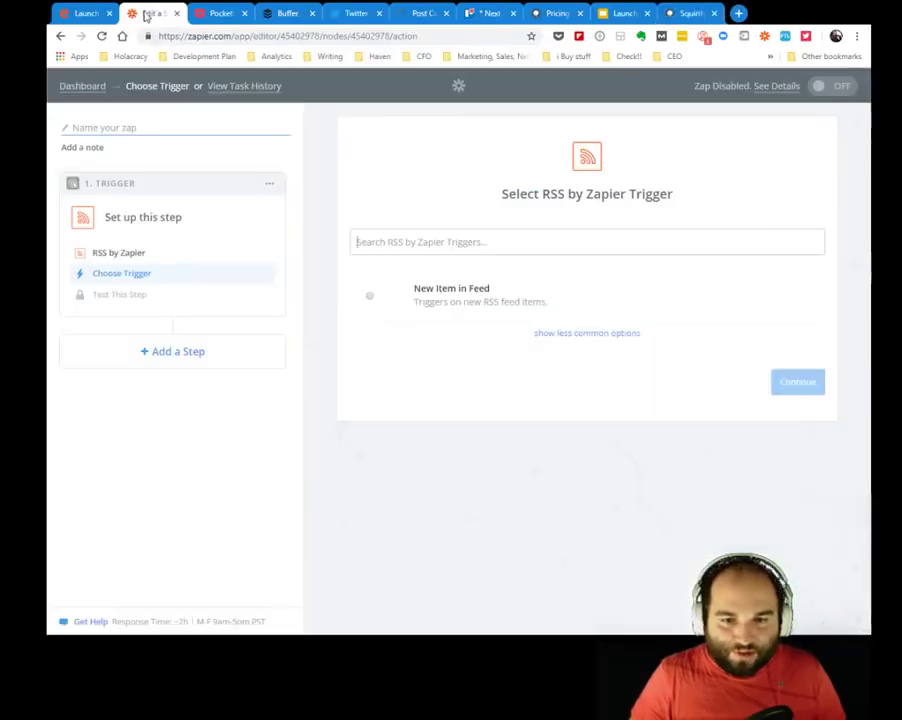
Choose 'New Item in Feed' as the RSS trigger and save it.
{"action": "left_click", "coordinate": [475, 243]}
{"action": "key", "text": "ctrl+v"}
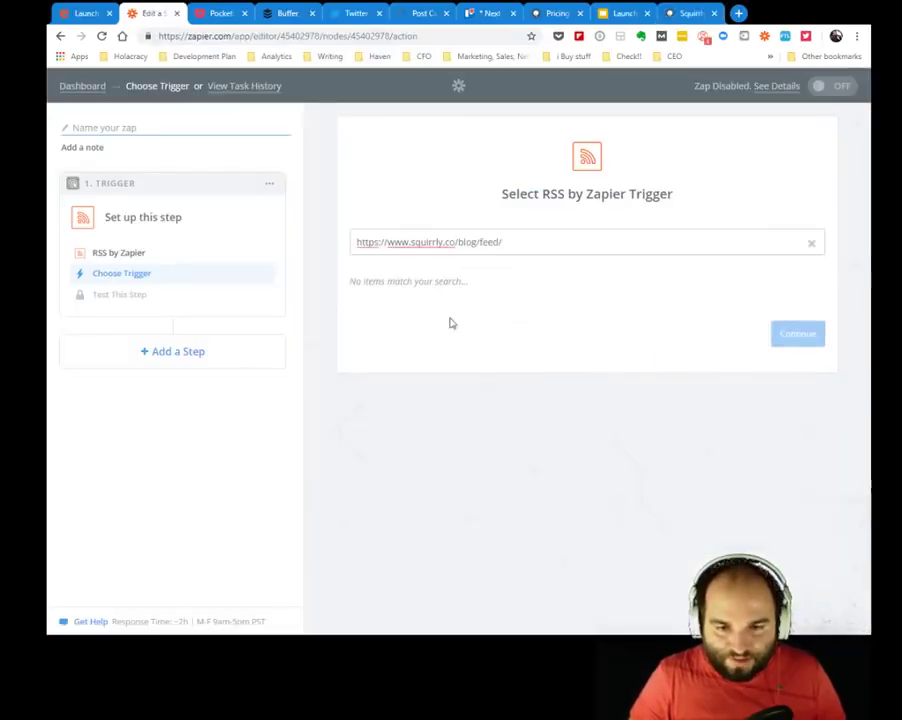
{"action": "left_click", "coordinate": [320, 262]}
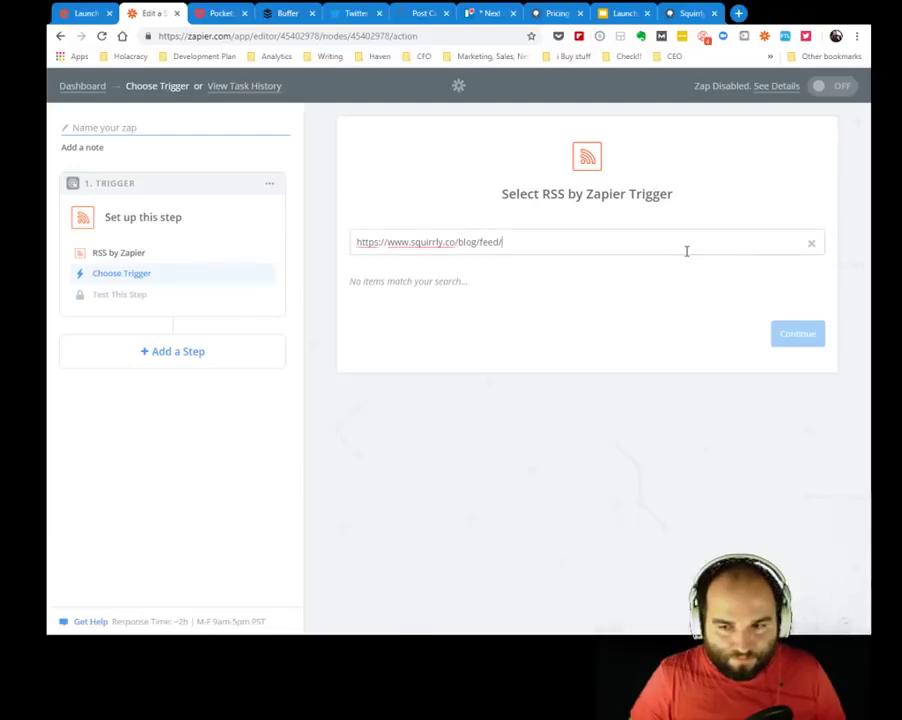
{"action": "left_click", "coordinate": [810, 245]}
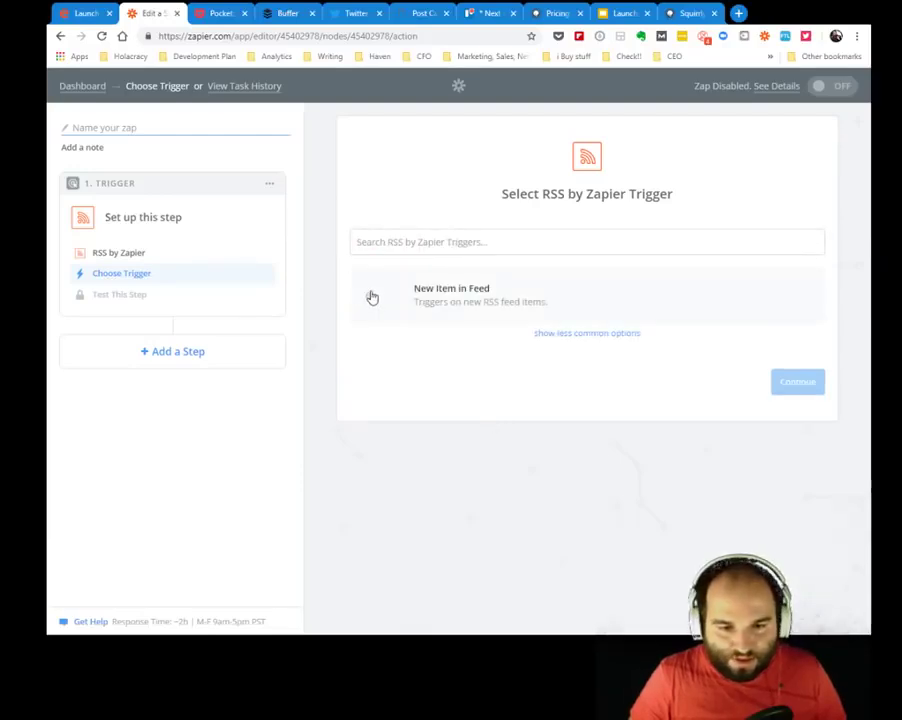
{"action": "left_click", "coordinate": [369, 296]}
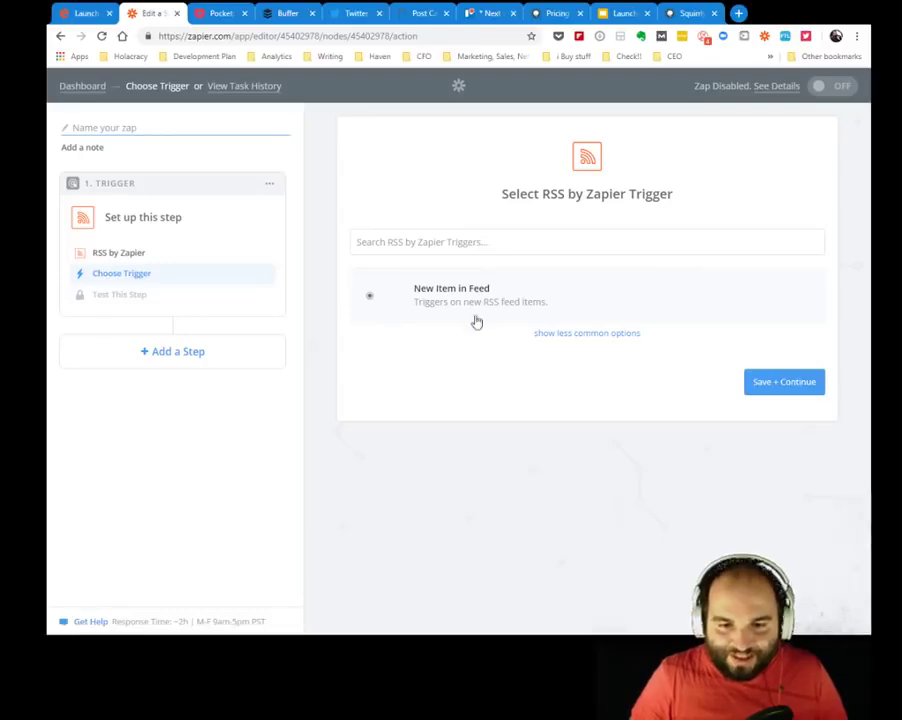
{"action": "left_click", "coordinate": [577, 333]}
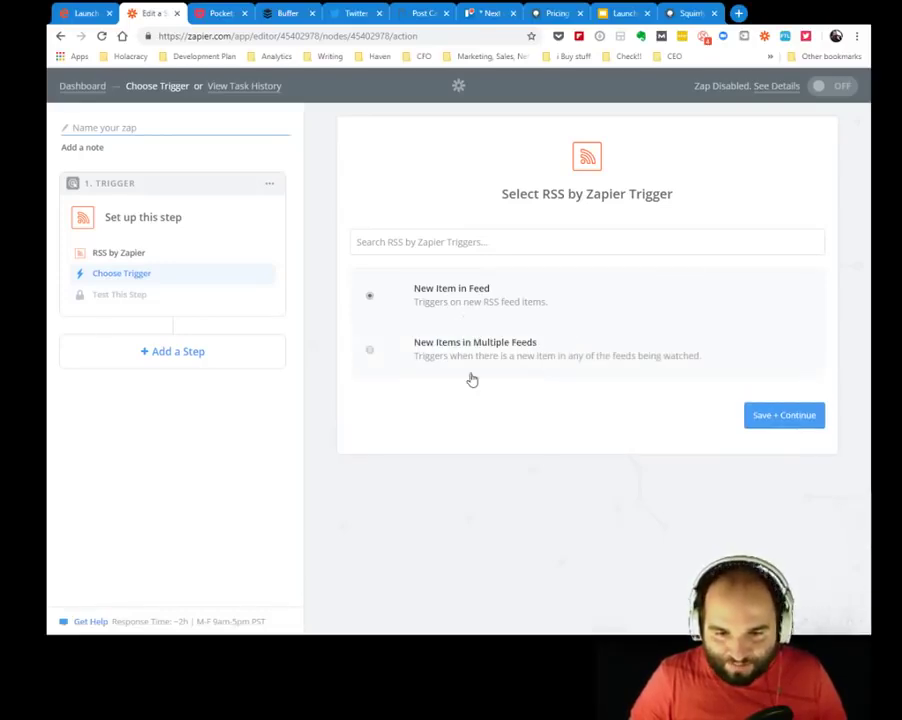
{"action": "left_click", "coordinate": [789, 418]}
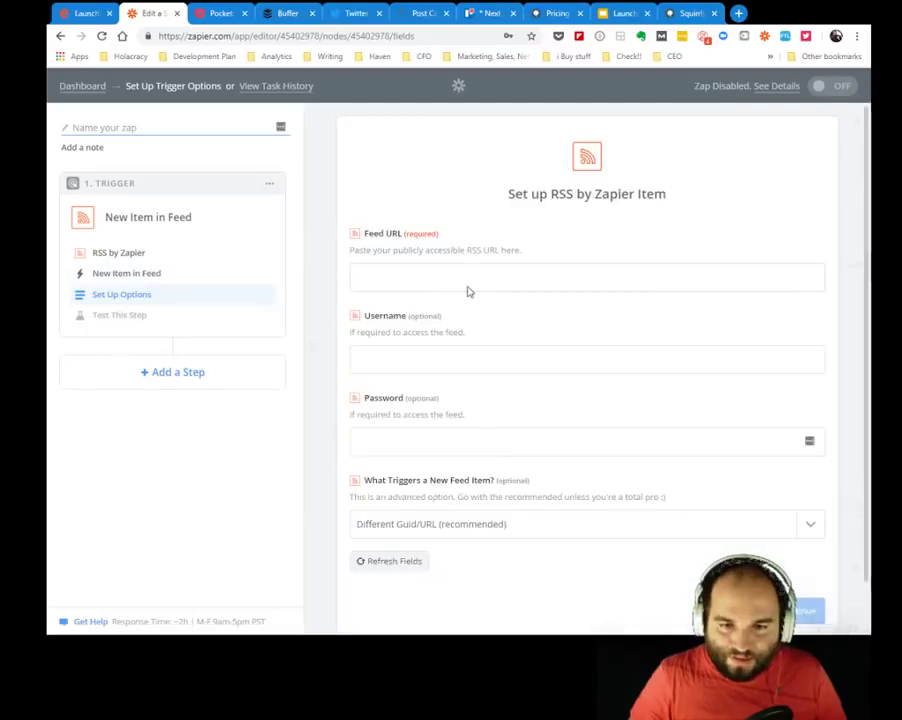
{"action": "left_click", "coordinate": [479, 282]}
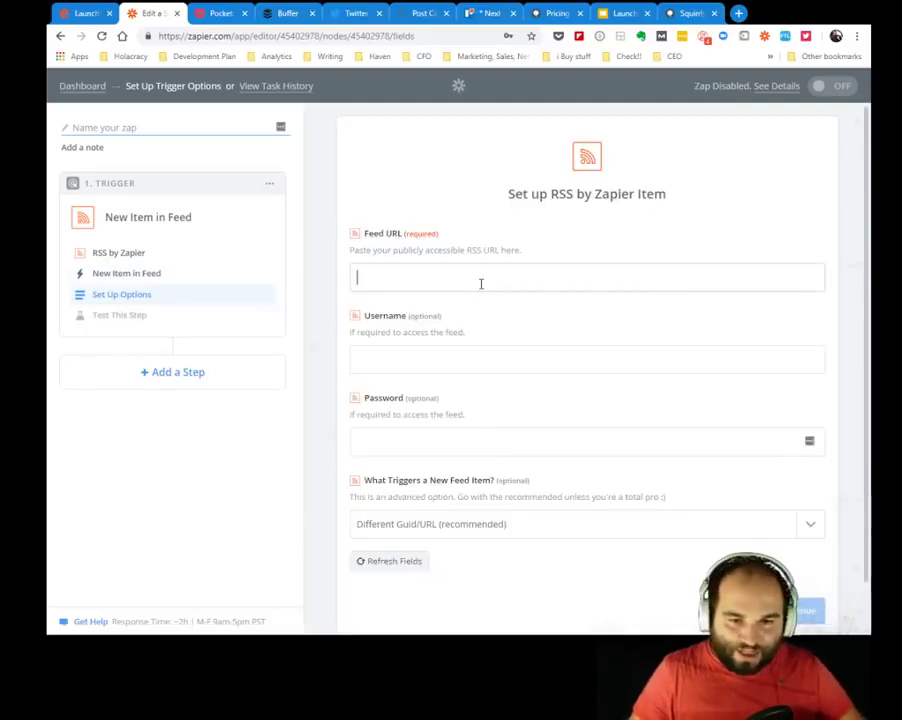
{"action": "key", "text": "ctrl+v"}
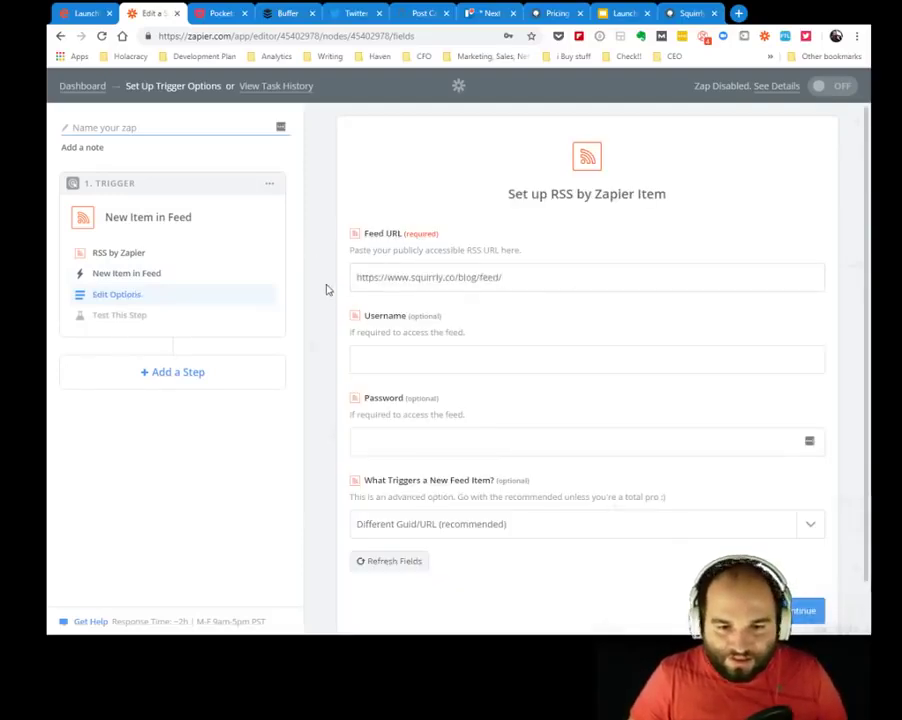
{"action": "scroll", "coordinate": [325, 290], "scroll_direction": "down", "scroll_amount": 1}
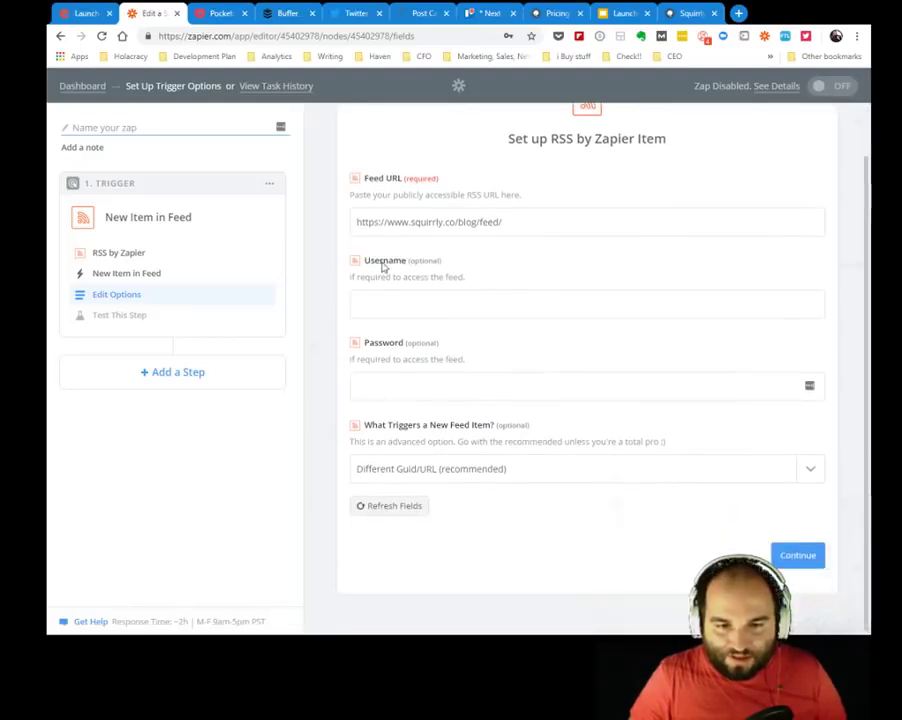
{"action": "left_click_drag", "start_coordinate": [370, 261], "coordinate": [442, 264]}
{"action": "left_click_drag", "start_coordinate": [381, 349], "coordinate": [463, 350]}
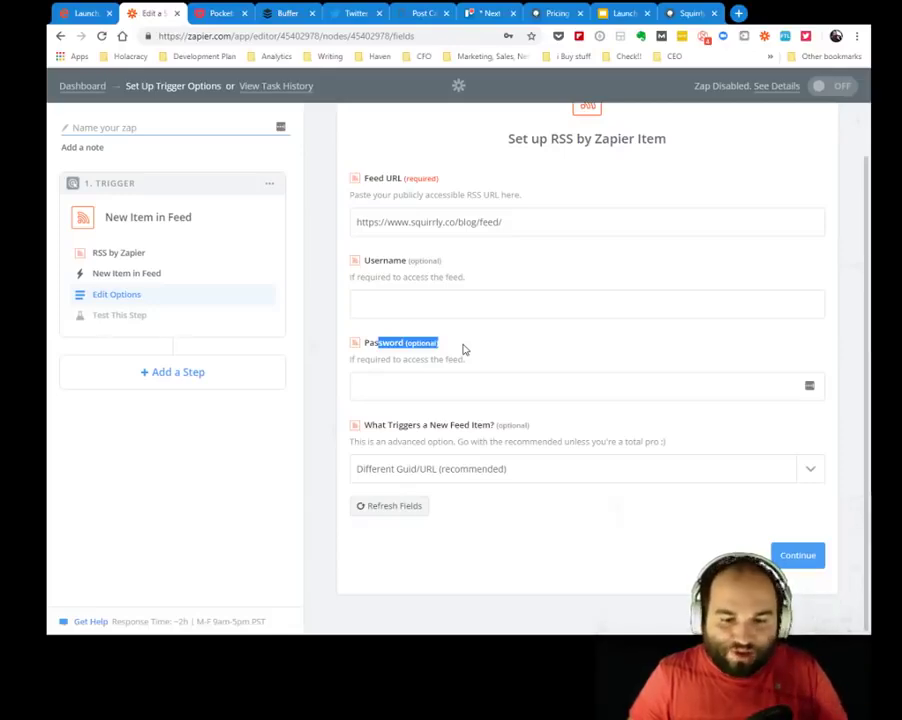
{"action": "left_click", "coordinate": [493, 350]}
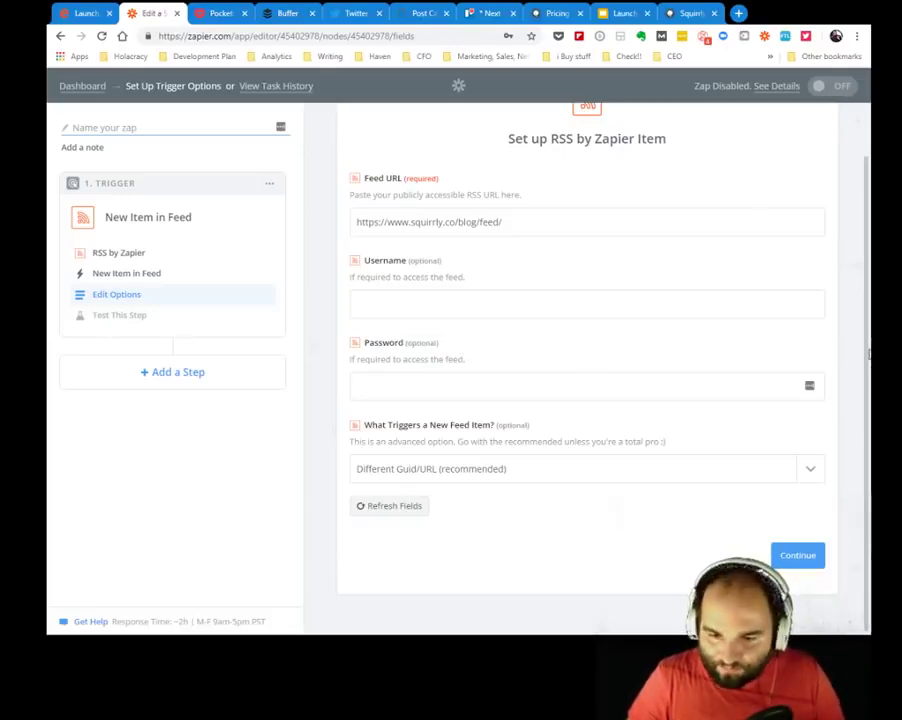
{"action": "left_click_drag", "start_coordinate": [869, 354], "coordinate": [869, 402]}
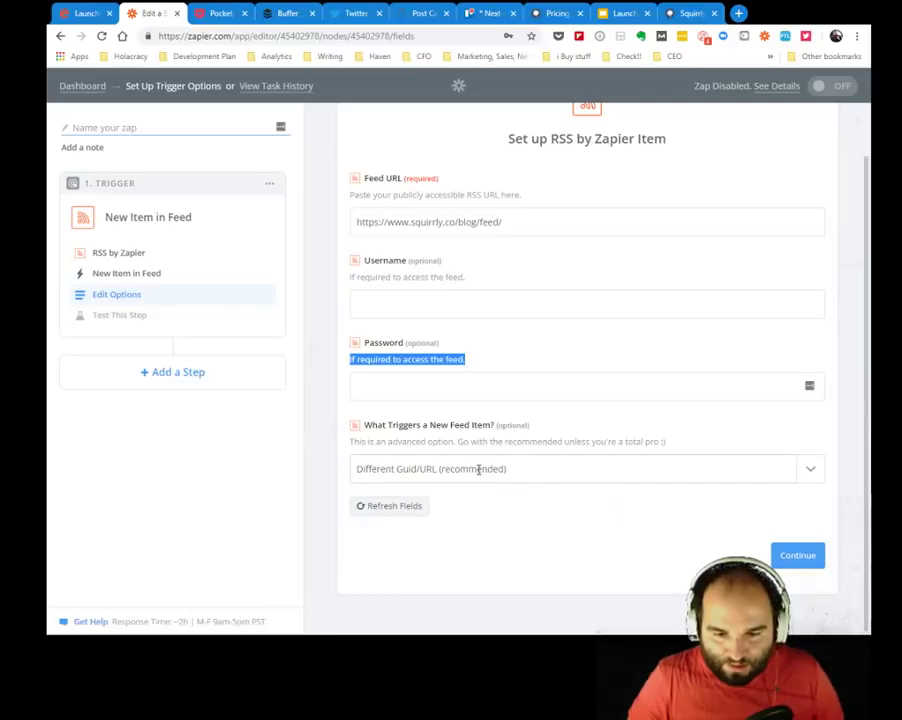
{"action": "left_click", "coordinate": [403, 428]}
{"action": "left_click", "coordinate": [546, 480]}
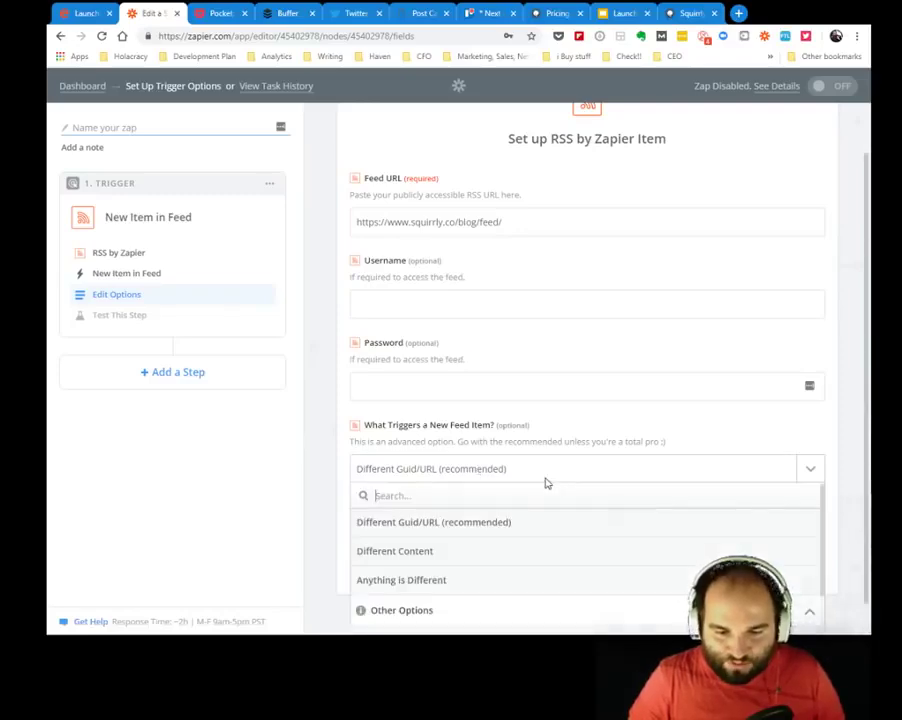
{"action": "left_click", "coordinate": [449, 537]}
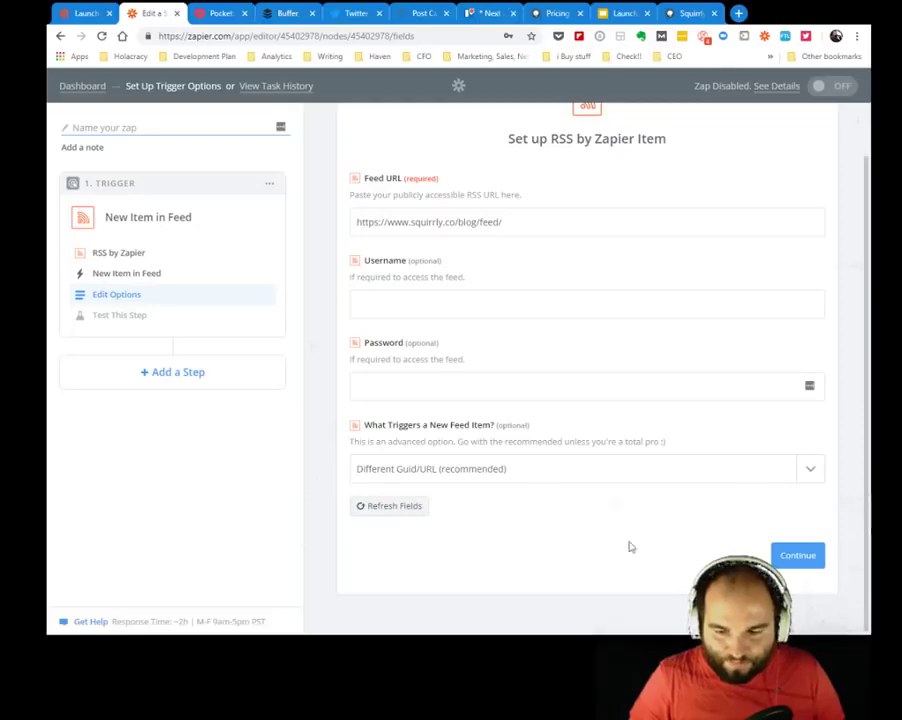
{"action": "left_click", "coordinate": [802, 565]}
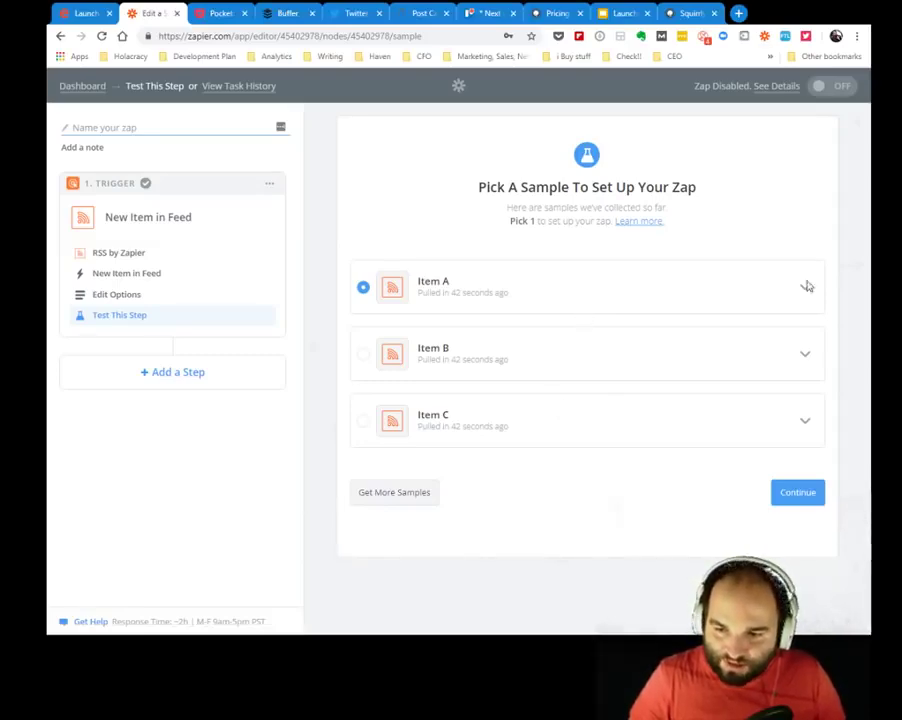
Review sample Item A's category and description fields, then accept it to complete the trigger test.
{"action": "left_click", "coordinate": [806, 290]}
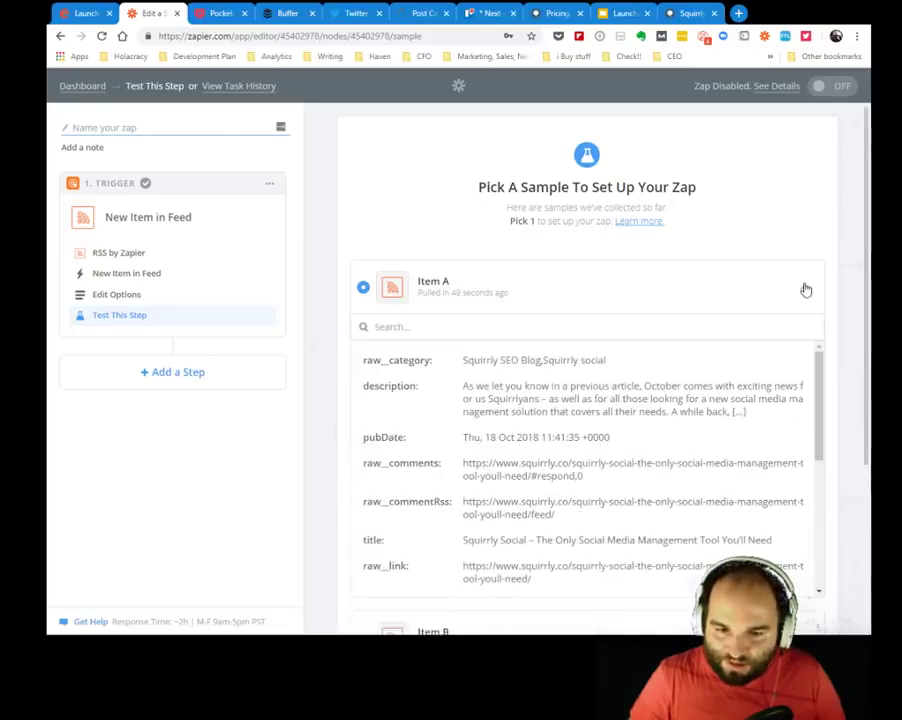
{"action": "left_click_drag", "start_coordinate": [485, 358], "coordinate": [626, 366]}
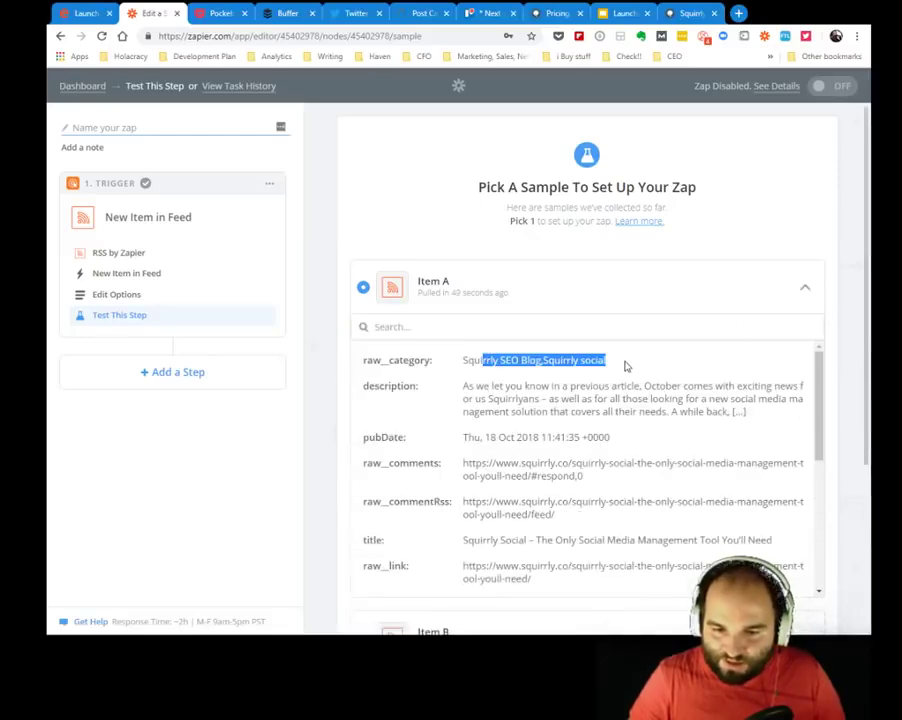
{"action": "left_click_drag", "start_coordinate": [464, 386], "coordinate": [757, 416]}
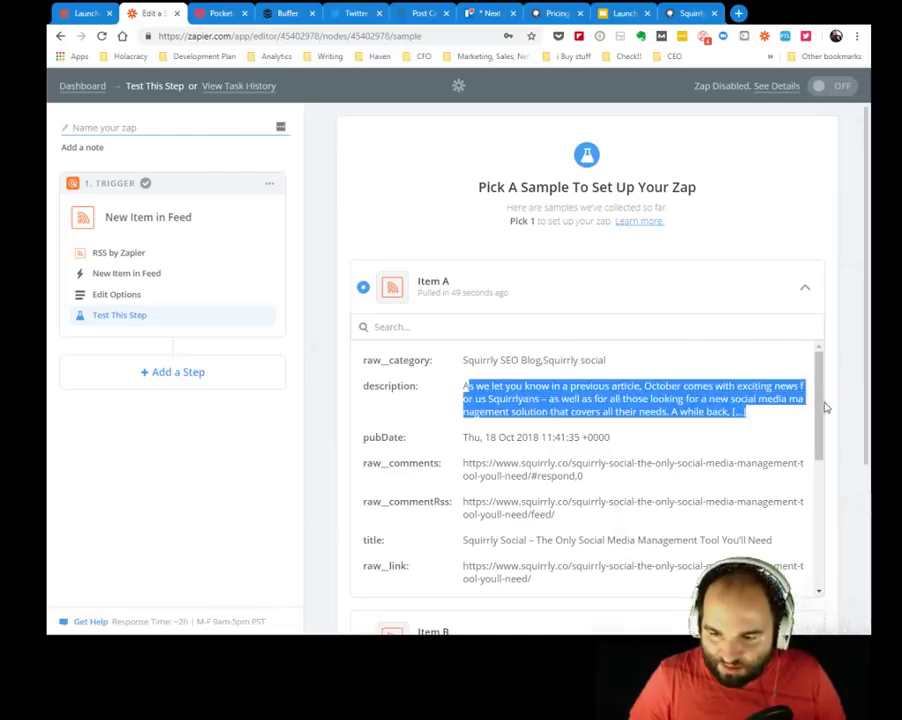
{"action": "scroll", "coordinate": [470, 400], "scroll_direction": "down", "scroll_amount": 2}
{"action": "left_click_drag", "start_coordinate": [465, 398], "coordinate": [562, 428]}
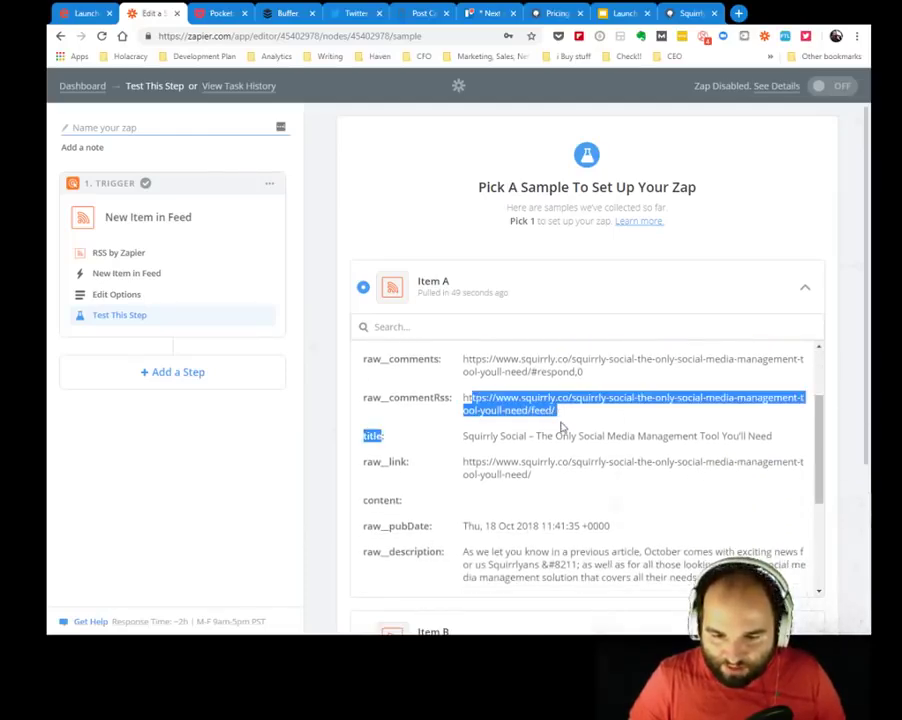
{"action": "left_click", "coordinate": [562, 428]}
{"action": "left_click_drag", "start_coordinate": [821, 434], "coordinate": [817, 508]}
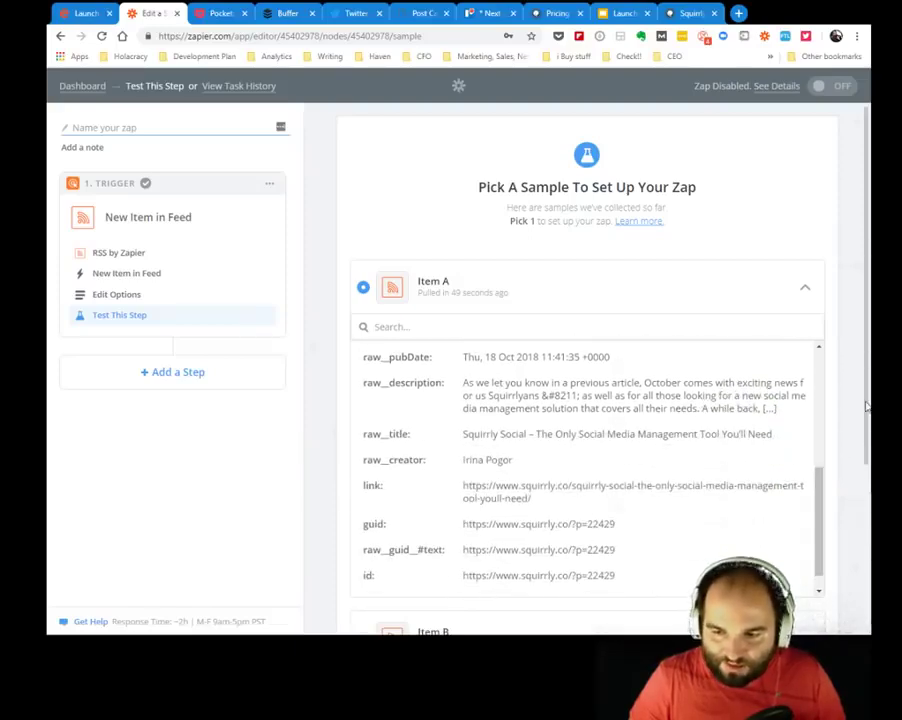
{"action": "left_click_drag", "start_coordinate": [866, 394], "coordinate": [840, 557]}
{"action": "left_click", "coordinate": [817, 557]}
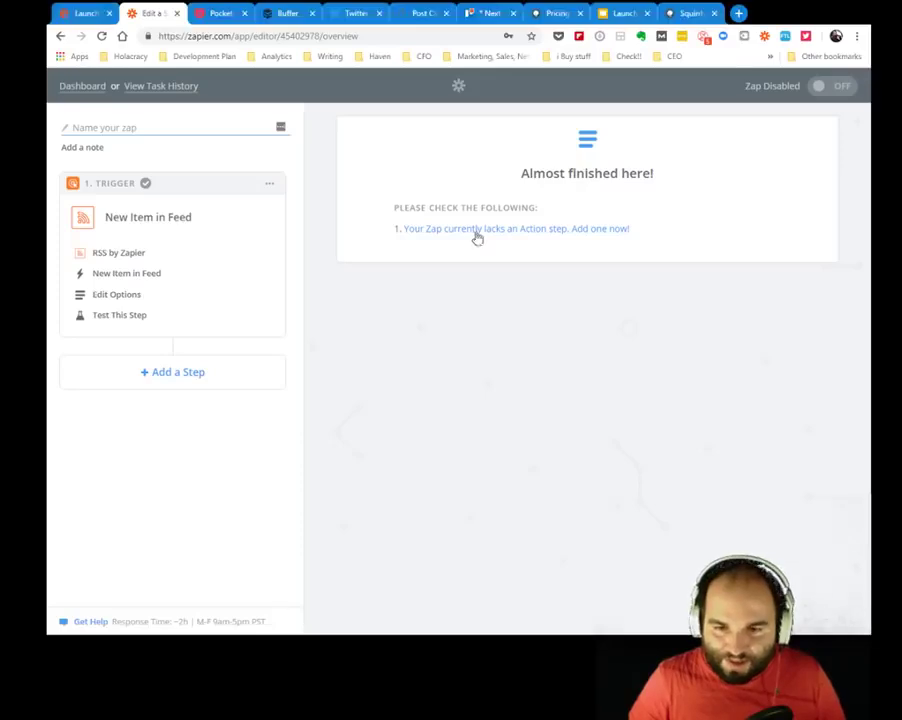
Add an action step and pick Squirrly Social (1.0.0) by searching 'squi'.
{"action": "left_click", "coordinate": [478, 236]}
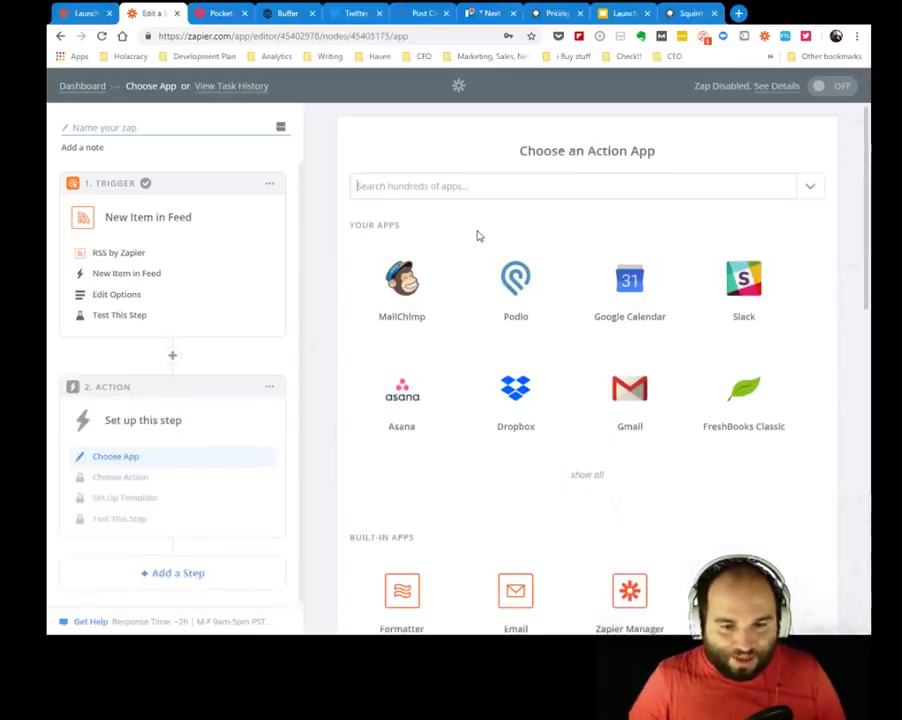
{"action": "left_click", "coordinate": [484, 186]}
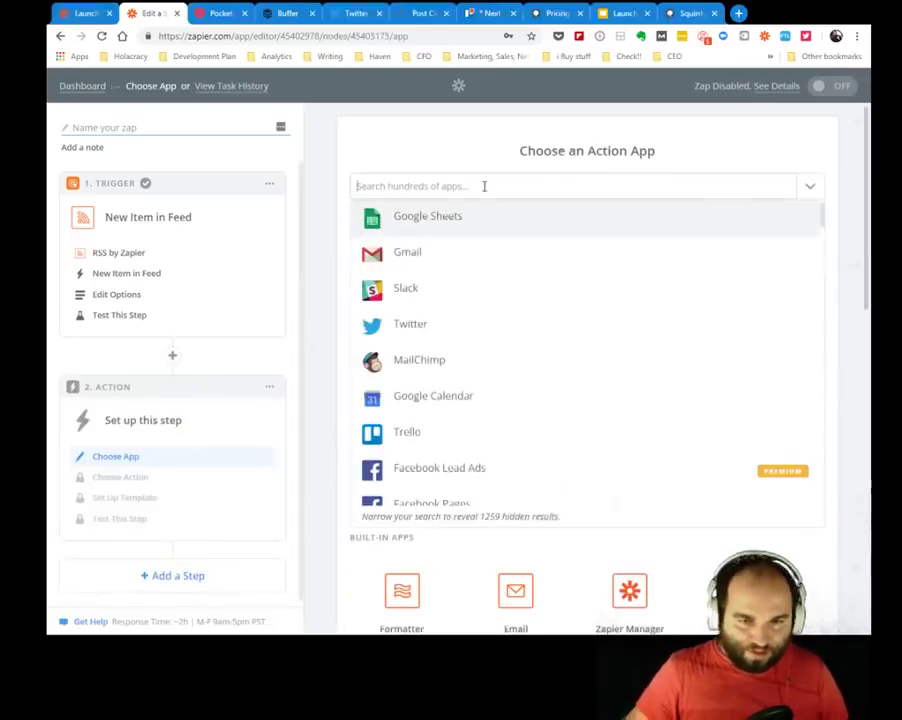
{"action": "type", "text": "squi"}
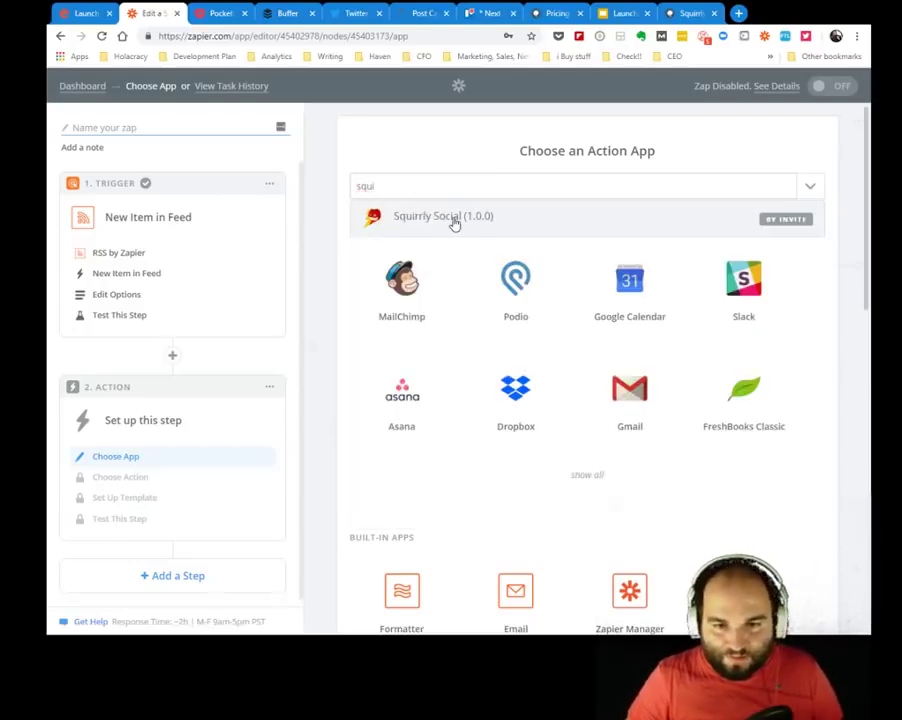
{"action": "left_click", "coordinate": [454, 220]}
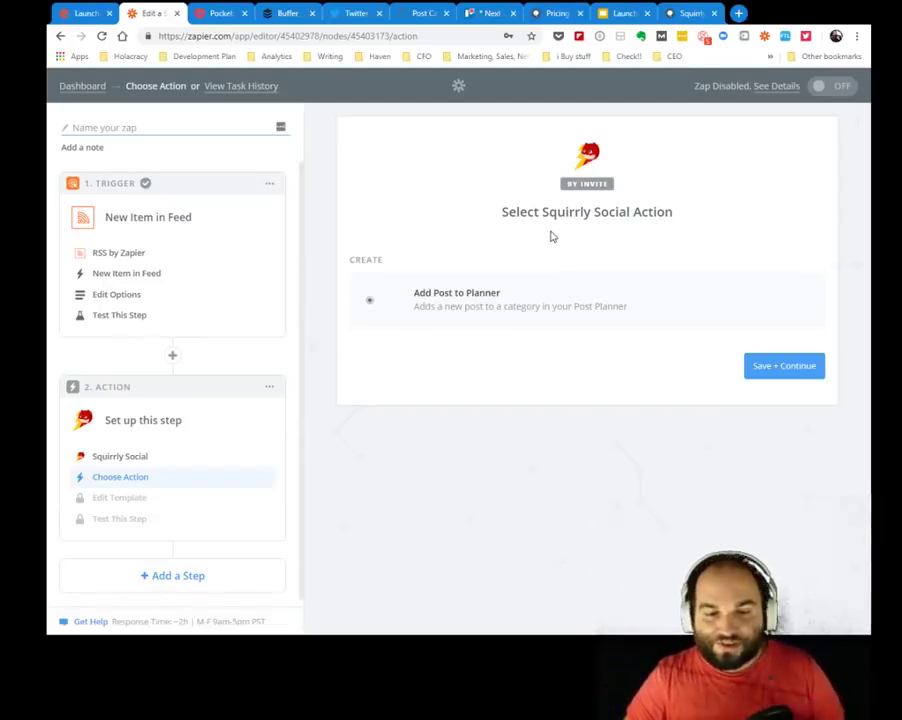
Keep Add Post to Planner as the action and link the first connected Squirrly Social account.
{"action": "left_click", "coordinate": [784, 366]}
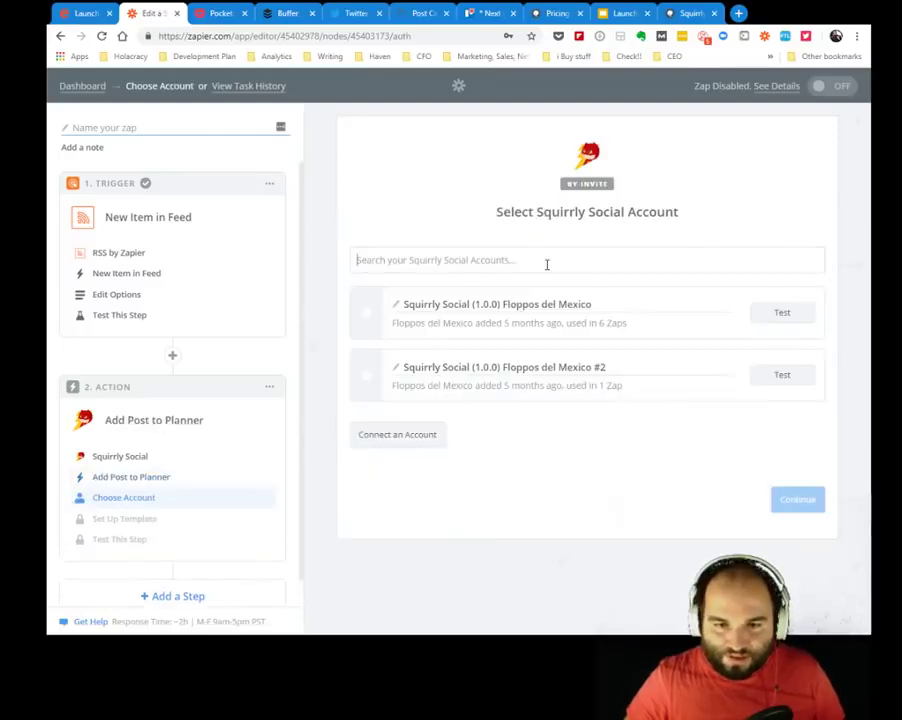
{"action": "left_click", "coordinate": [368, 316]}
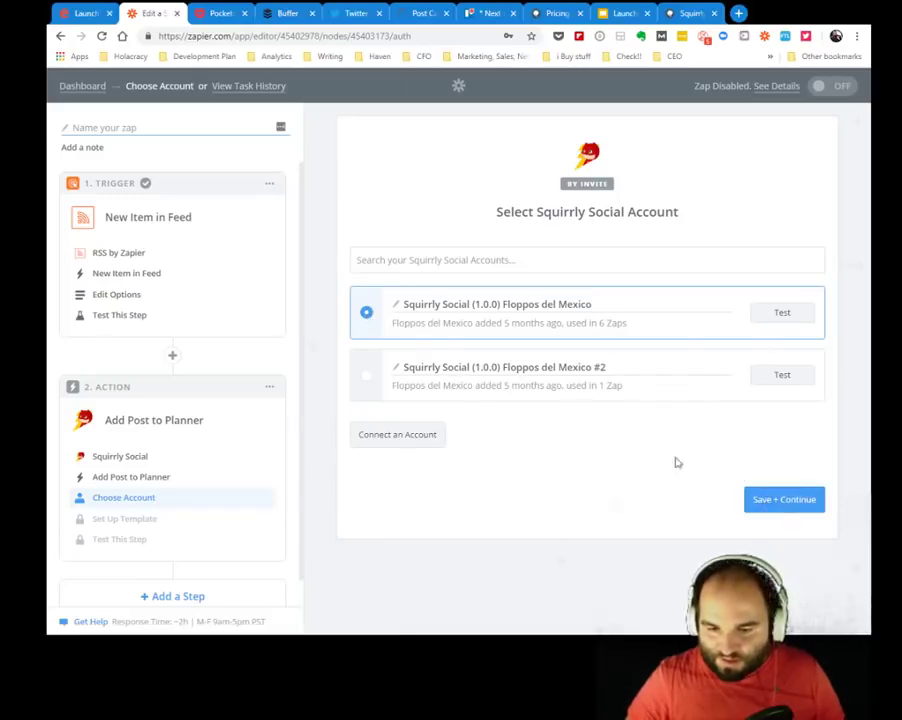
{"action": "left_click", "coordinate": [796, 503]}
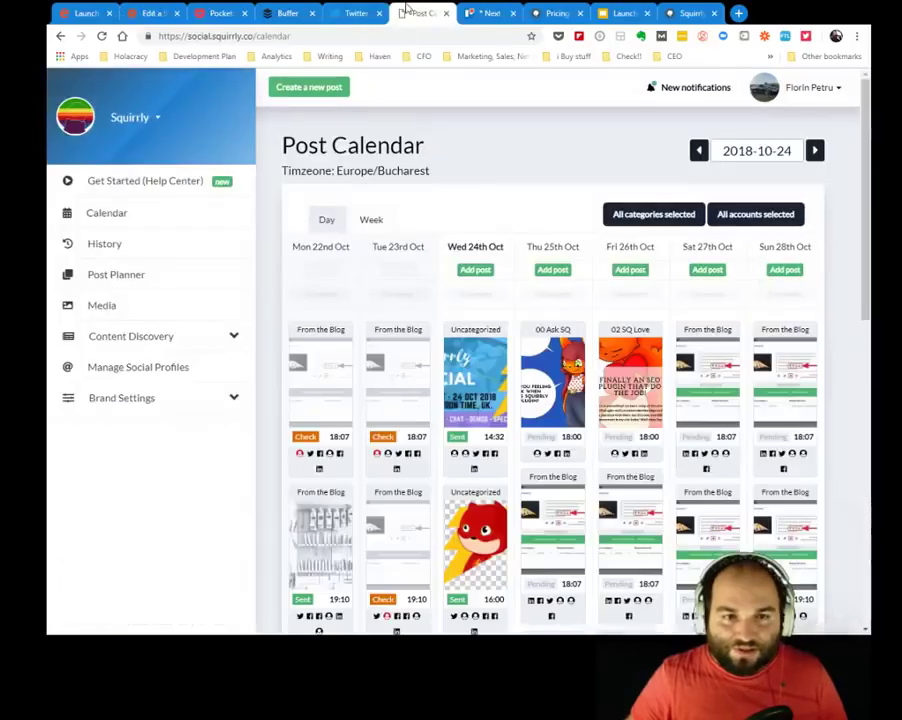
{"action": "left_click", "coordinate": [418, 13]}
{"action": "left_click", "coordinate": [135, 117]}
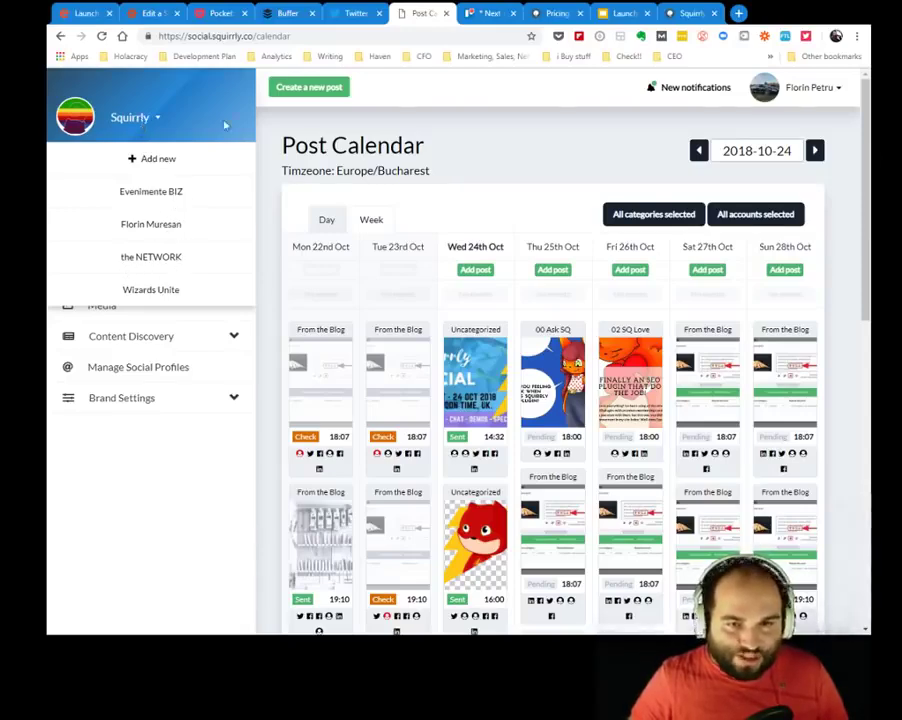
{"action": "left_click", "coordinate": [435, 133]}
{"action": "left_click", "coordinate": [160, 12]}
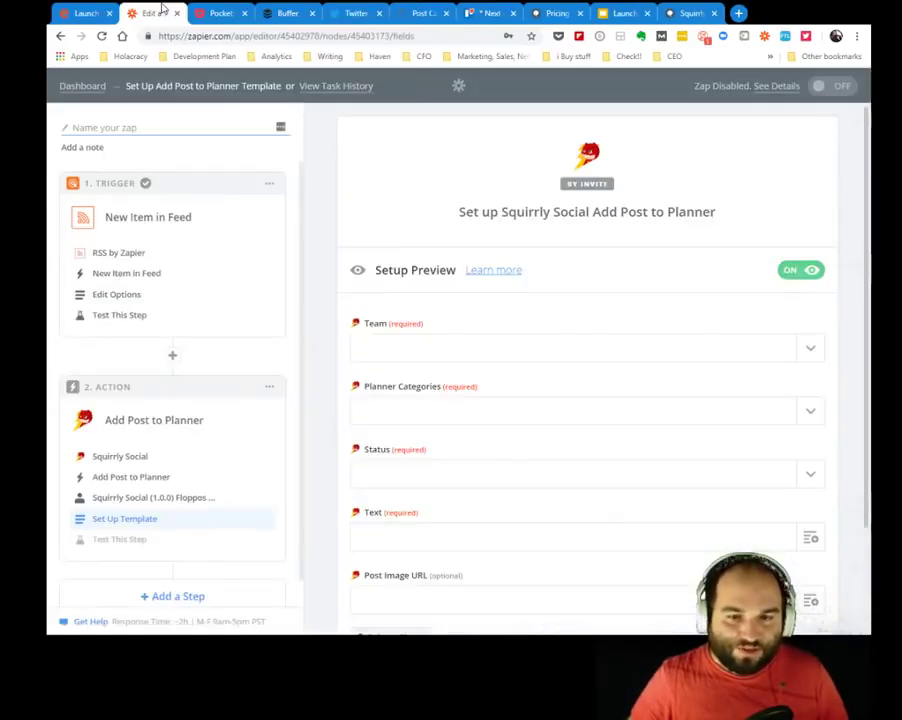
Choose Squirrly for Team, From the Blog for Planner Categories, and Approved for Status.
{"action": "left_click", "coordinate": [449, 348]}
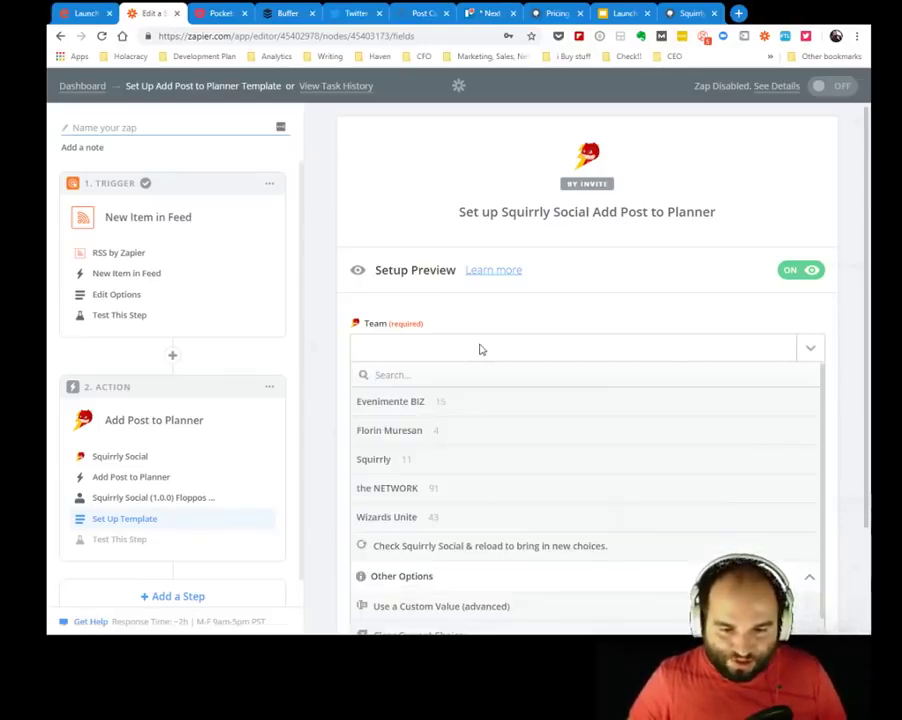
{"action": "left_click", "coordinate": [380, 462]}
{"action": "left_click", "coordinate": [472, 420]}
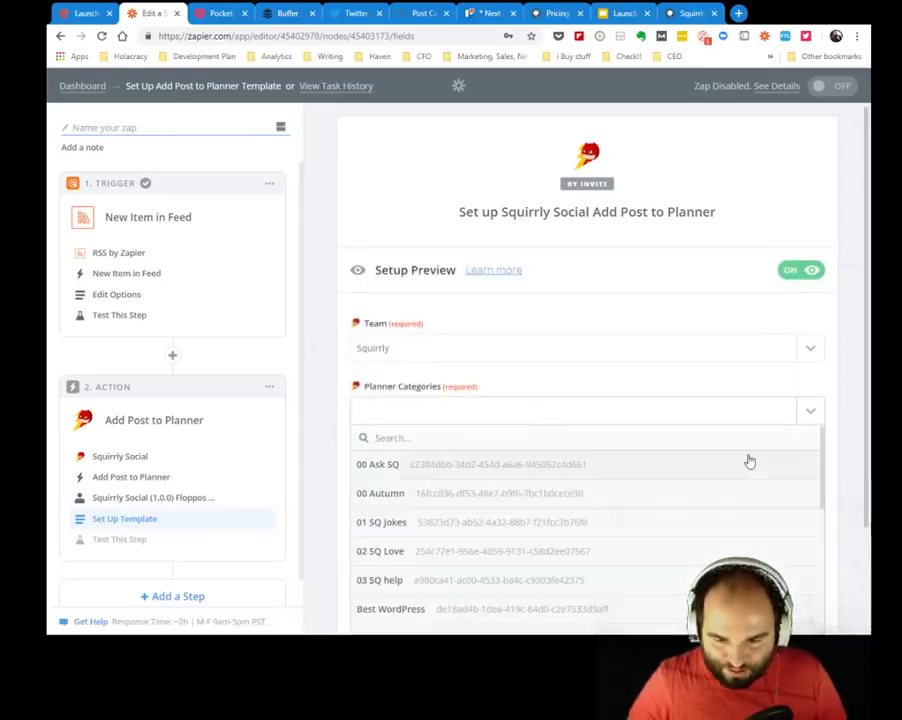
{"action": "left_click_drag", "start_coordinate": [825, 474], "coordinate": [825, 570]}
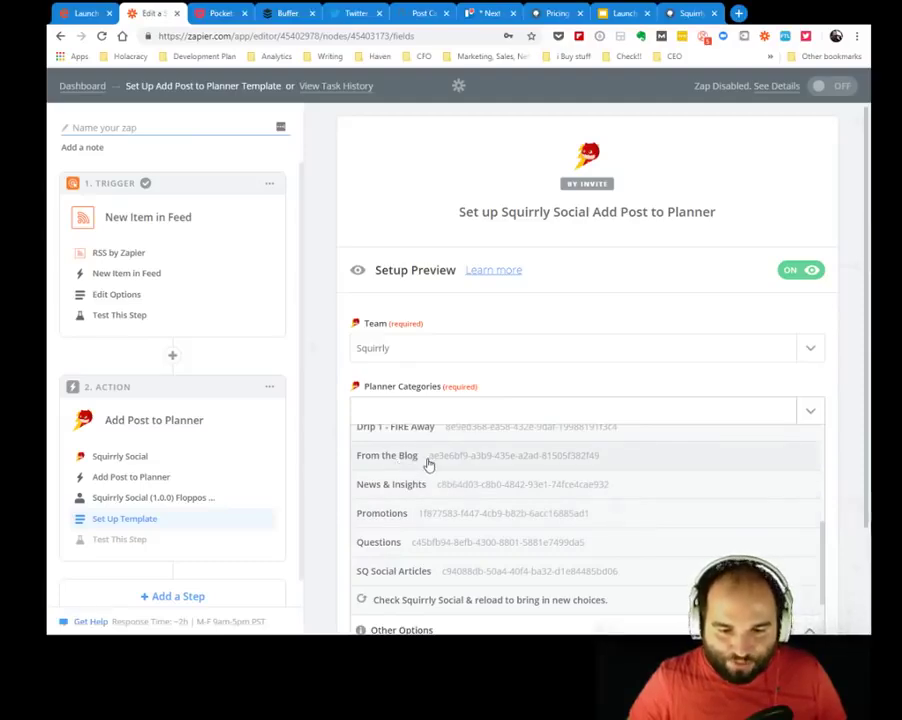
{"action": "left_click", "coordinate": [428, 459]}
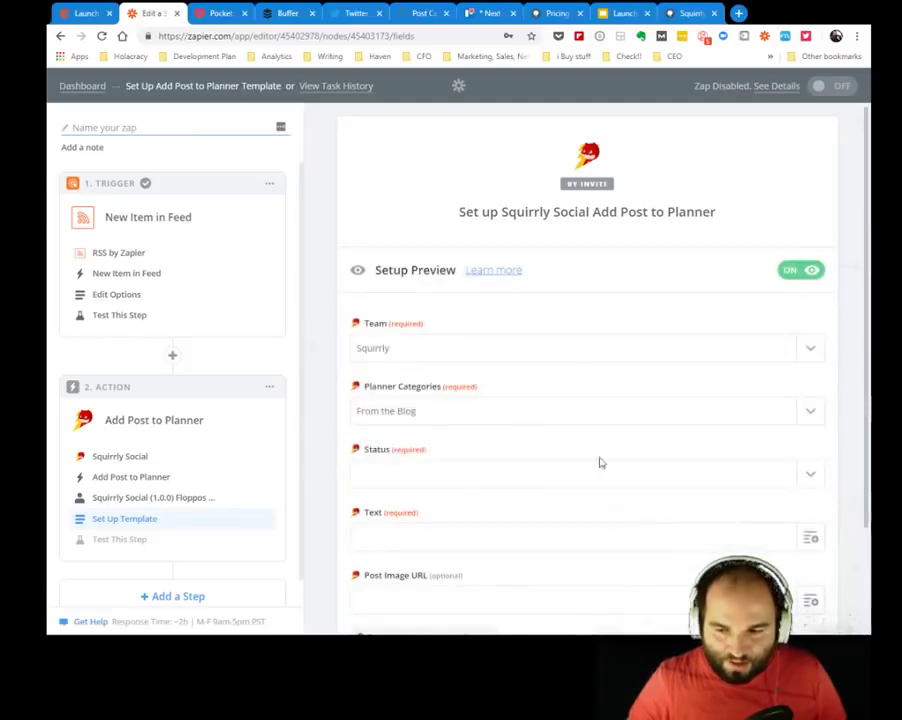
{"action": "scroll", "coordinate": [730, 442], "scroll_direction": "down", "scroll_amount": 2}
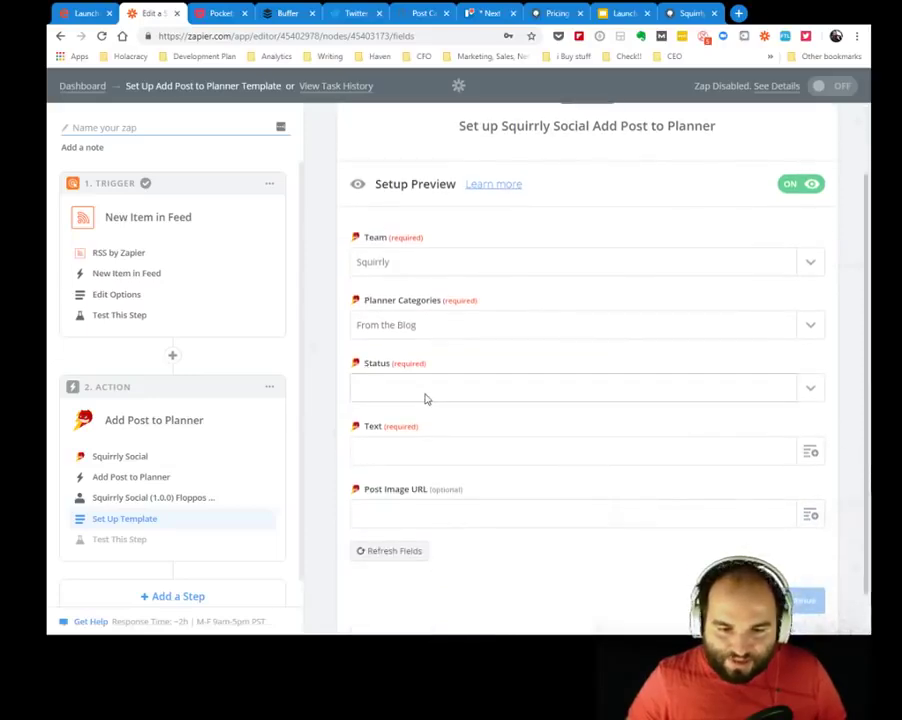
{"action": "left_click", "coordinate": [428, 397]}
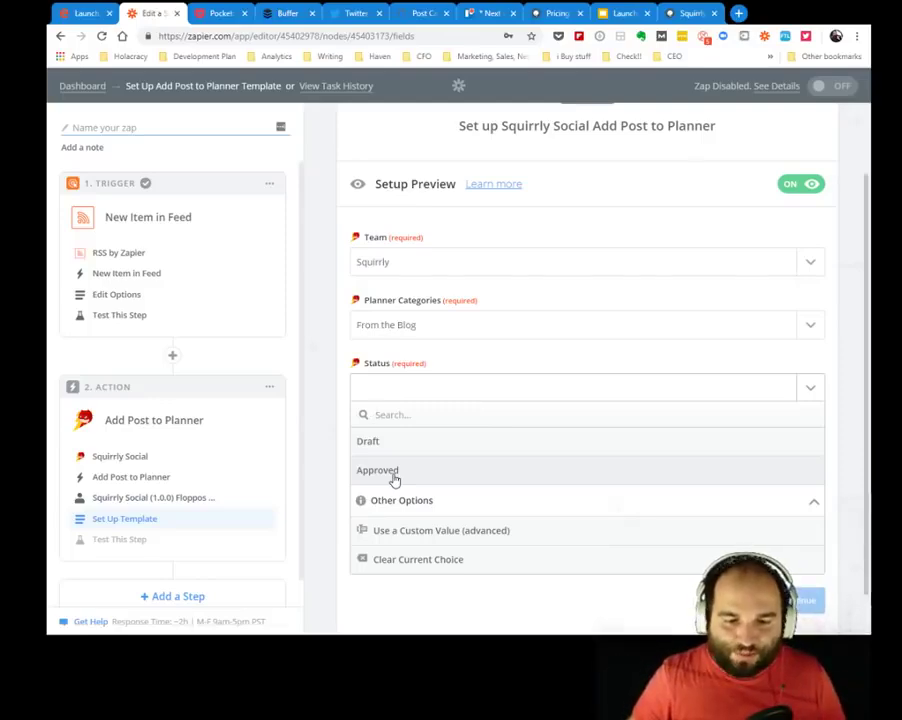
{"action": "left_click", "coordinate": [378, 470]}
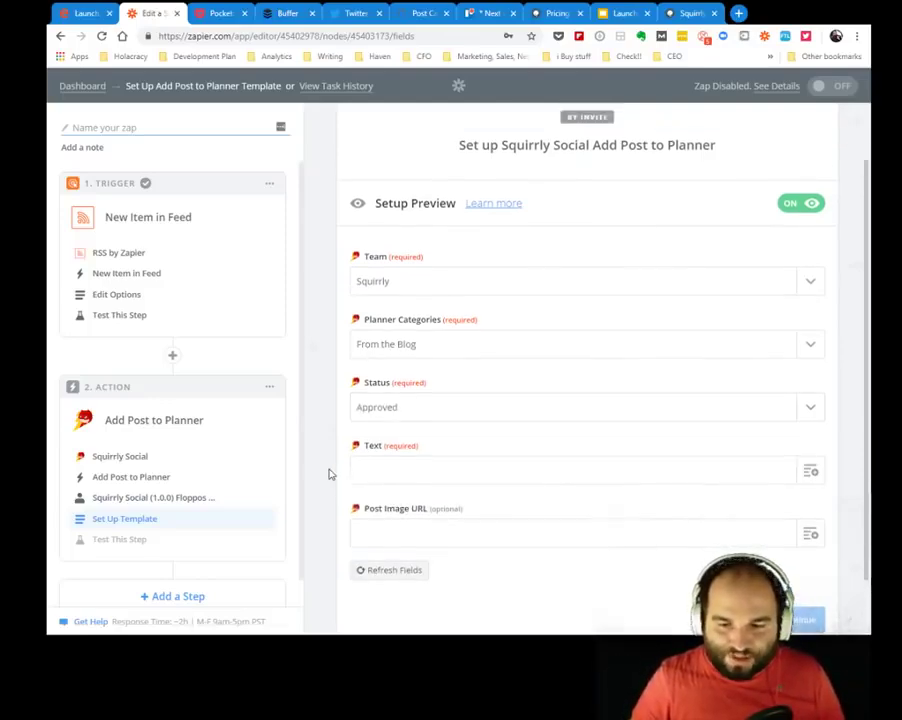
{"action": "scroll", "coordinate": [867, 413], "scroll_direction": "down", "scroll_amount": 2}
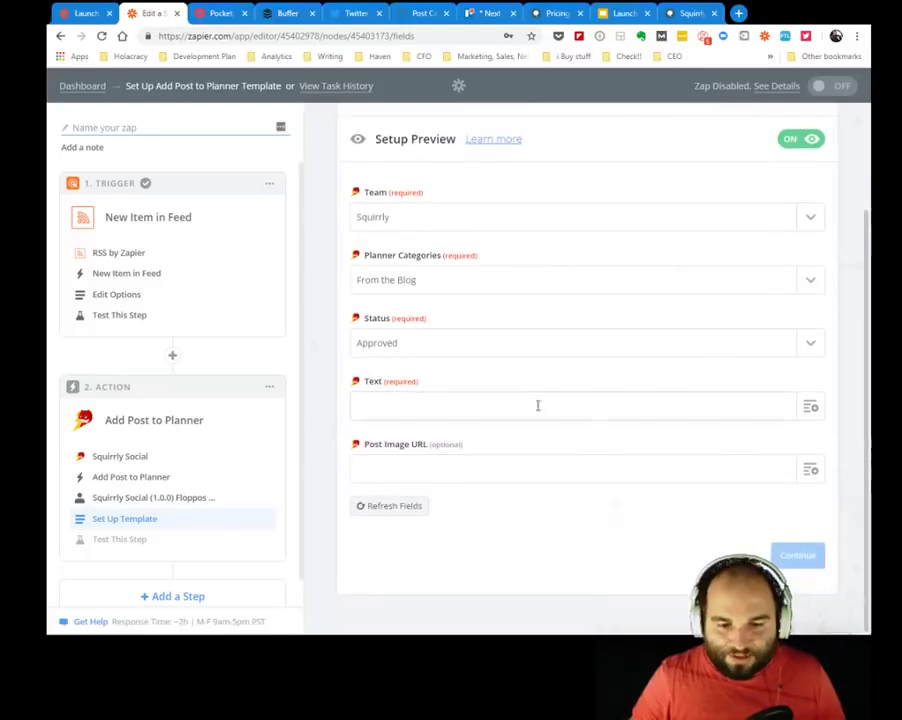
Fill the post Text with the feed item's Title followed by its Link, and continue.
{"action": "left_click", "coordinate": [507, 405]}
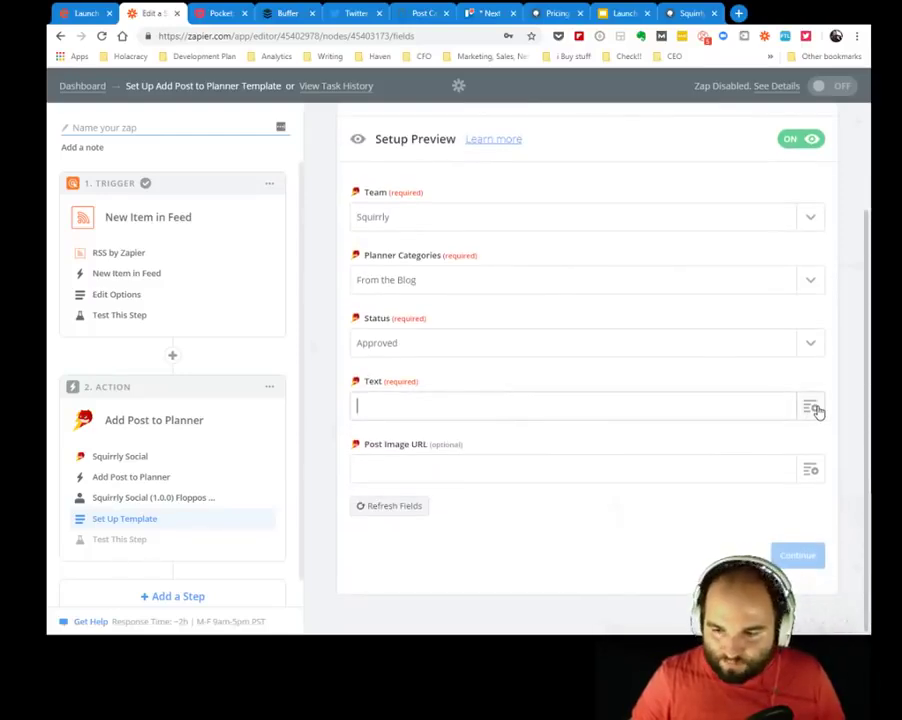
{"action": "left_click", "coordinate": [621, 408]}
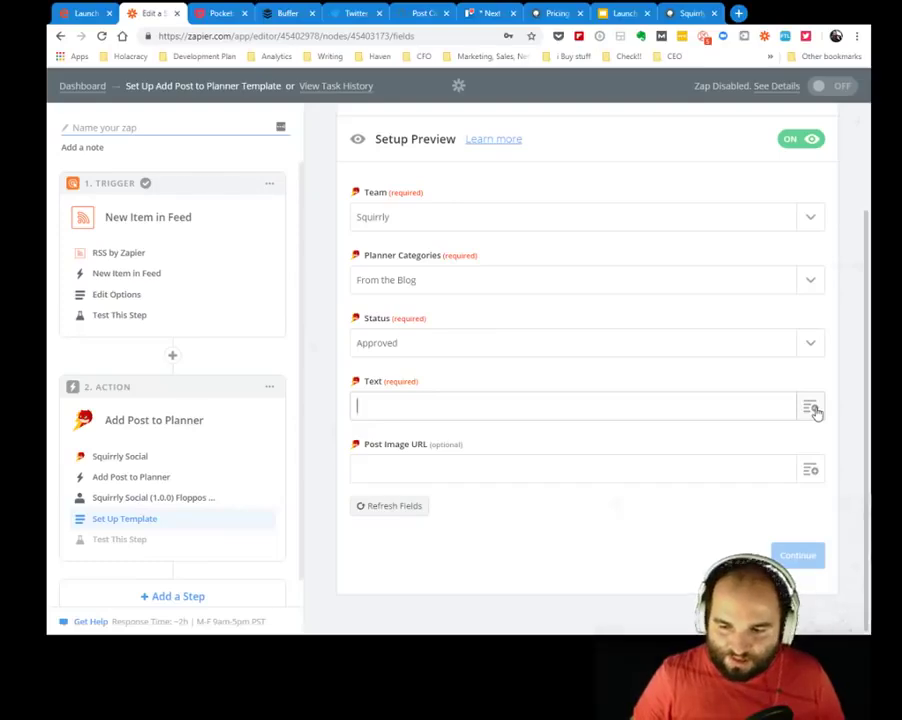
{"action": "left_click", "coordinate": [813, 409]}
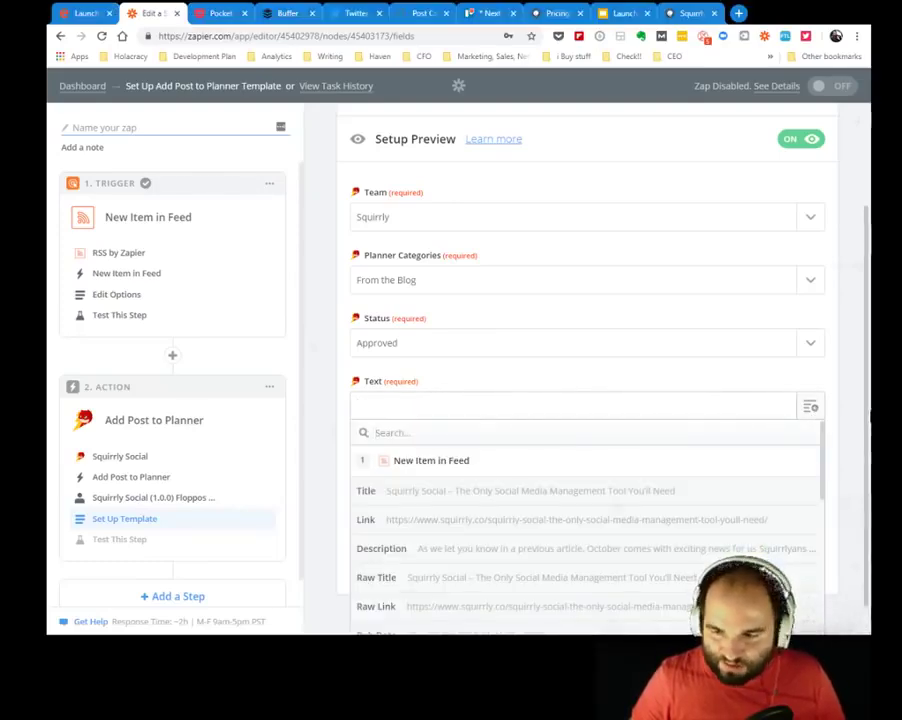
{"action": "left_click_drag", "start_coordinate": [867, 423], "coordinate": [867, 463]}
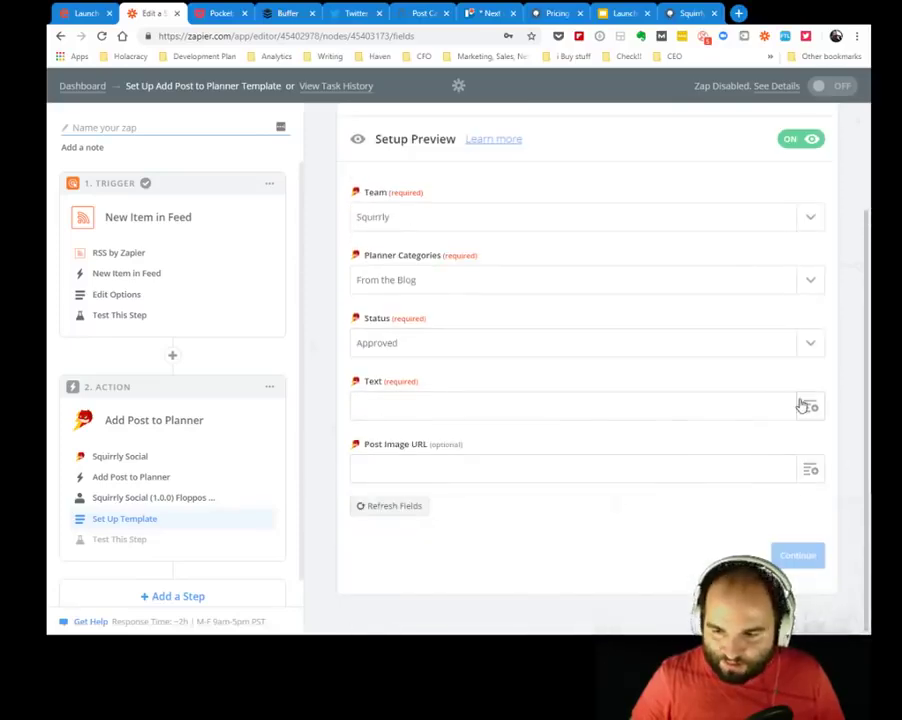
{"action": "left_click", "coordinate": [808, 406]}
{"action": "left_click", "coordinate": [411, 441]}
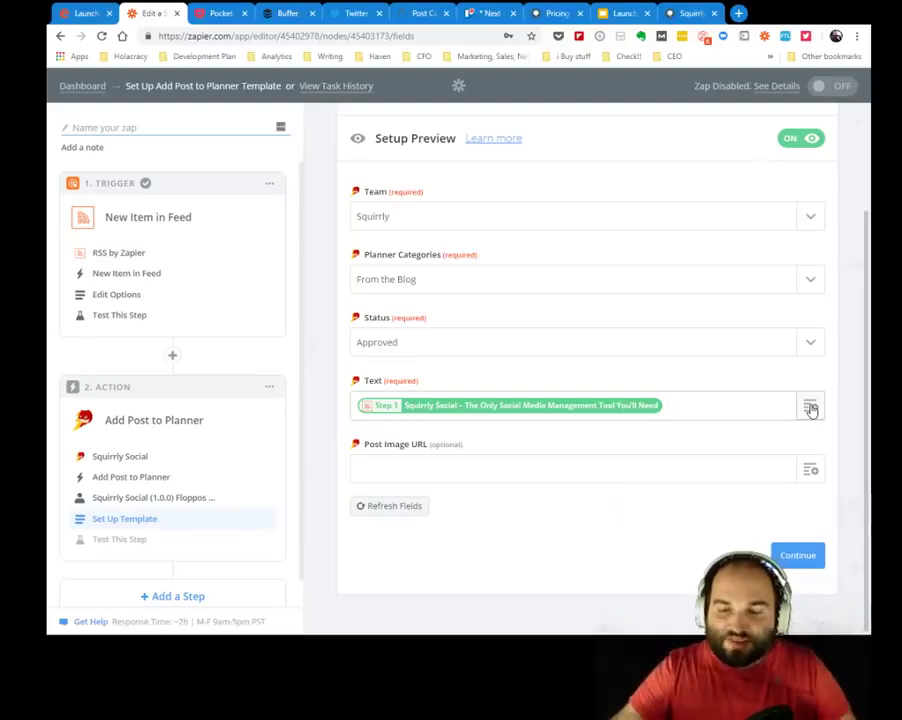
{"action": "left_click", "coordinate": [810, 407]}
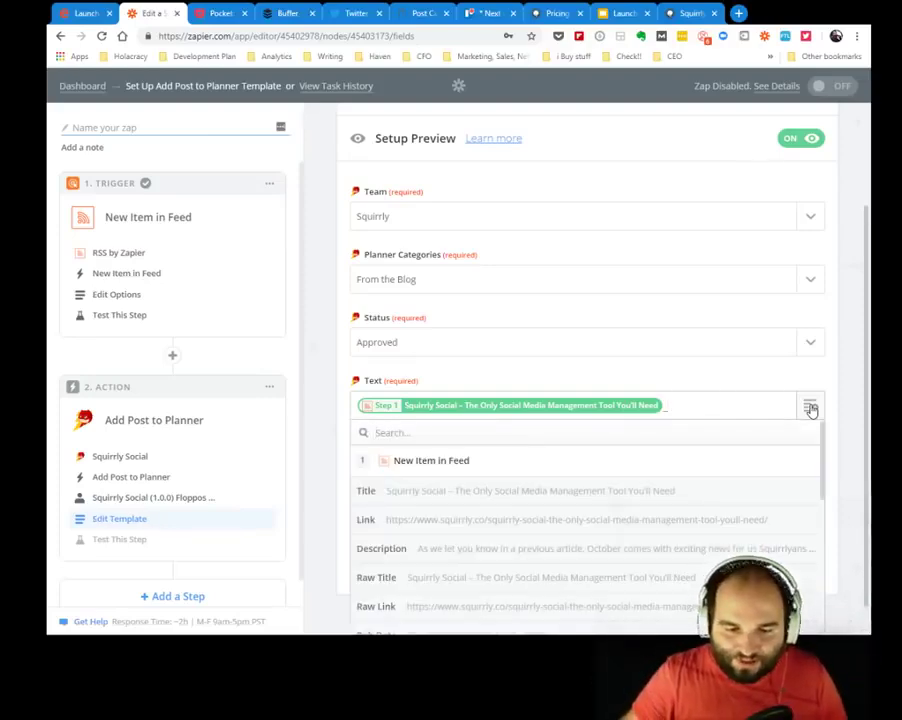
{"action": "left_click", "coordinate": [458, 521]}
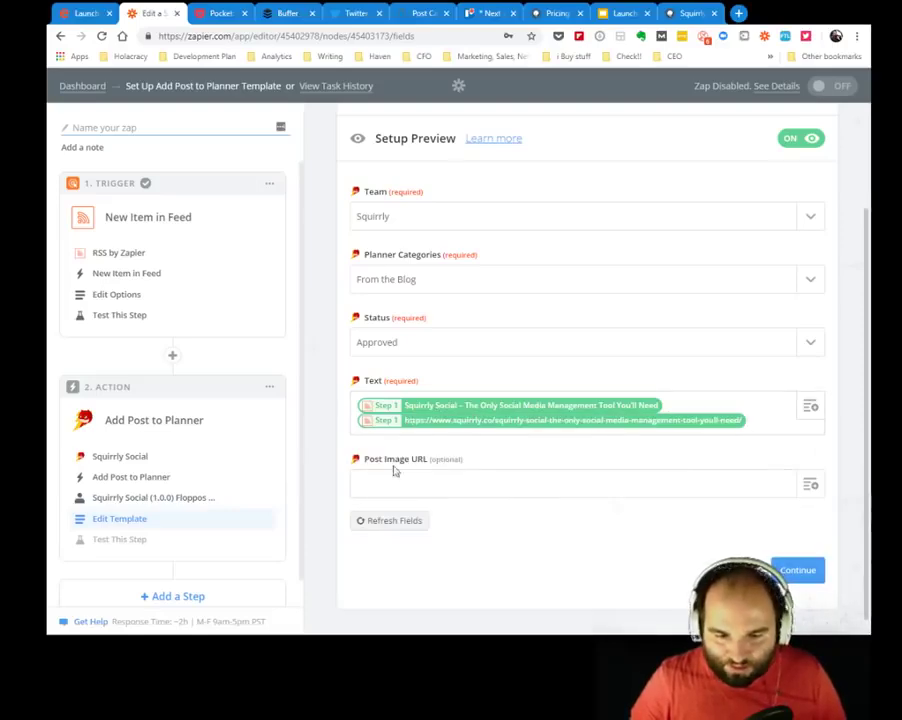
{"action": "left_click", "coordinate": [799, 572]}
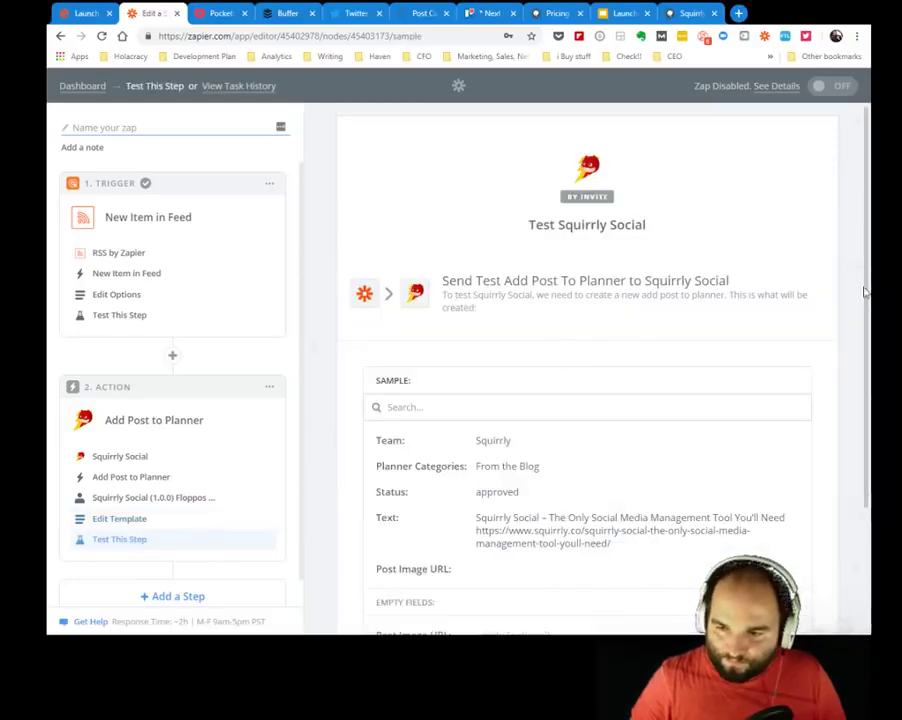
Send a test post to Squirrly Social from the Test This Step page.
{"action": "scroll", "coordinate": [674, 404], "scroll_direction": "down", "scroll_amount": 3}
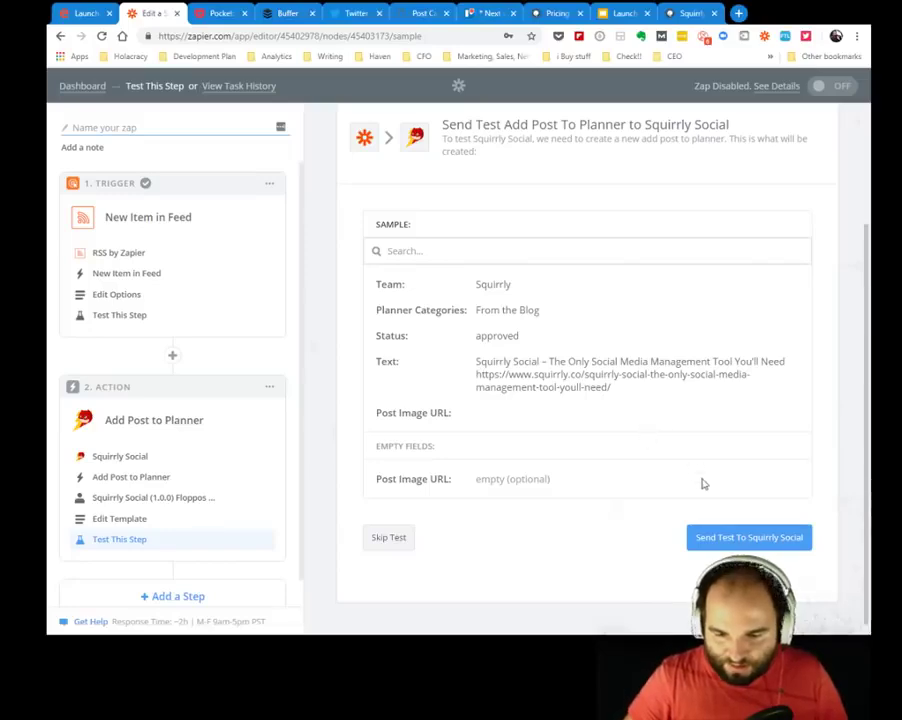
{"action": "left_click", "coordinate": [708, 544]}
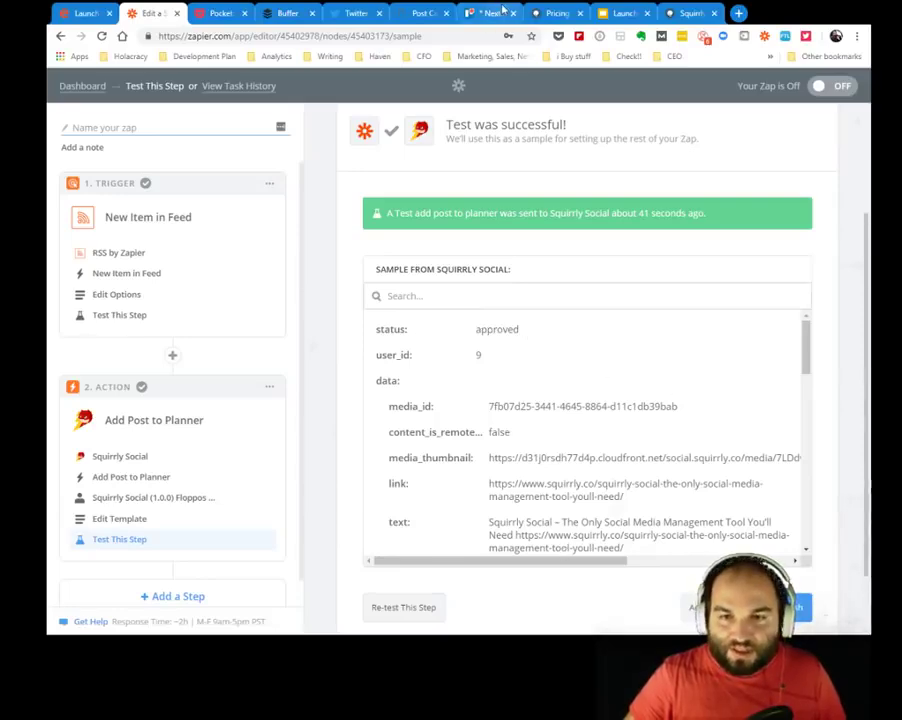
Delete the Zapier test post from Squirrly's scheduled From the Blog posts, then return to Zapier.
{"action": "left_click", "coordinate": [398, 10]}
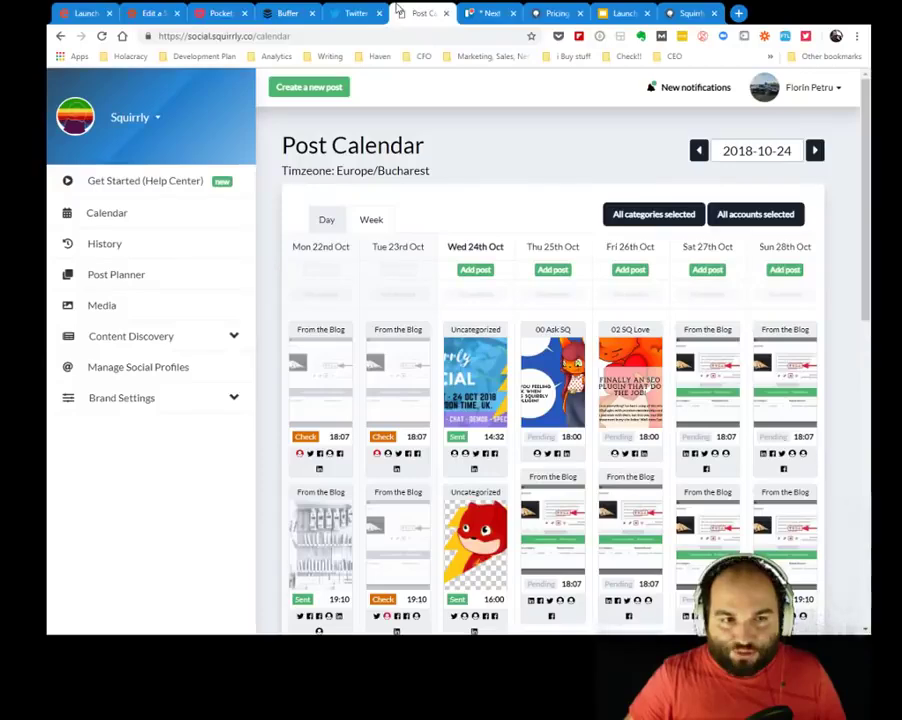
{"action": "left_click", "coordinate": [125, 278]}
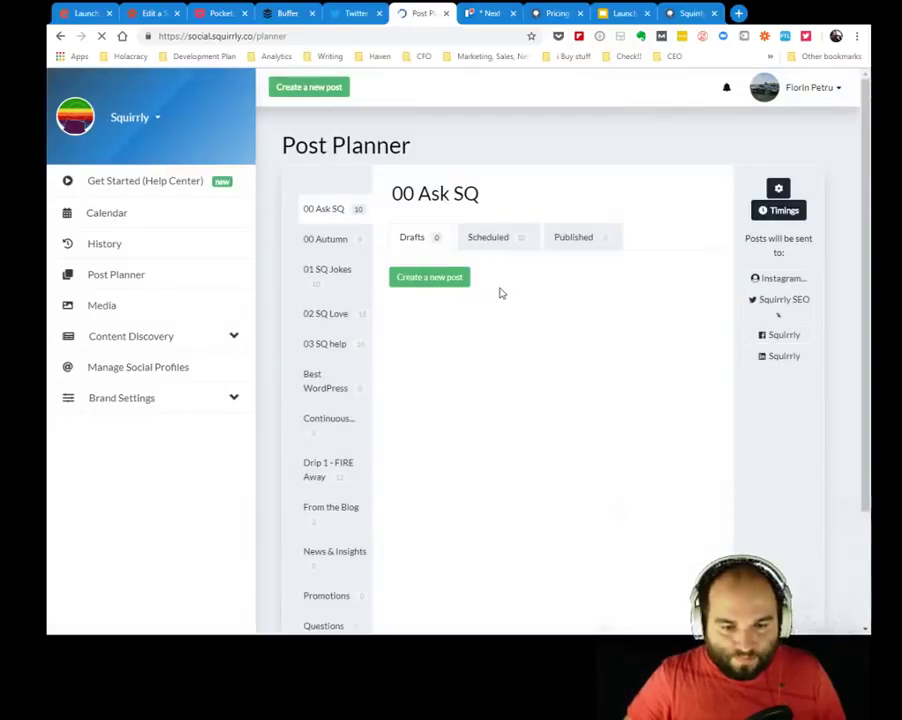
{"action": "left_click", "coordinate": [318, 514]}
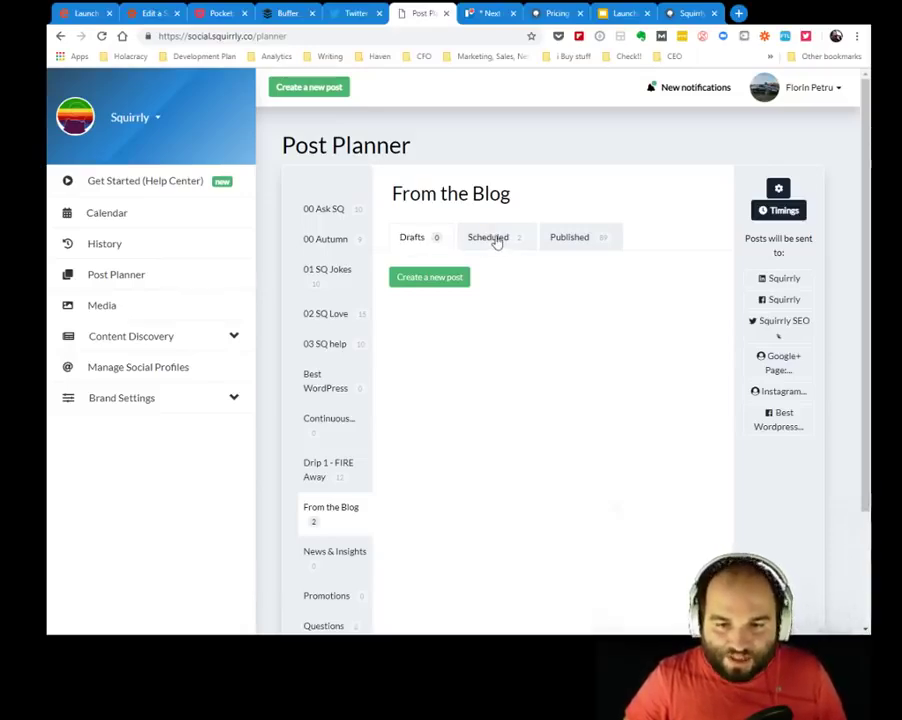
{"action": "left_click", "coordinate": [491, 242]}
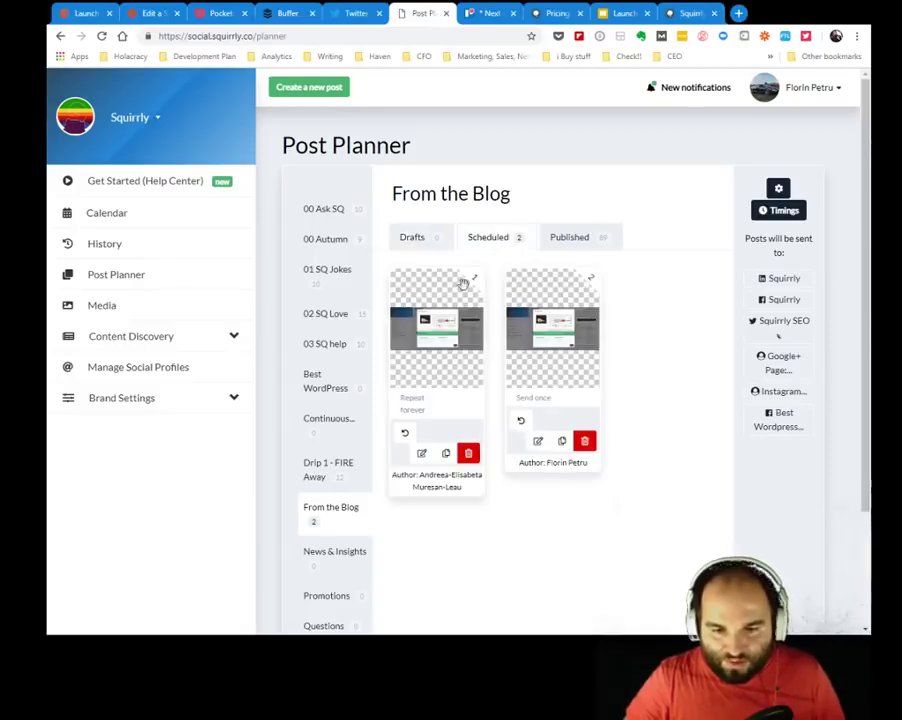
{"action": "mouse_move", "coordinate": [452, 330]}
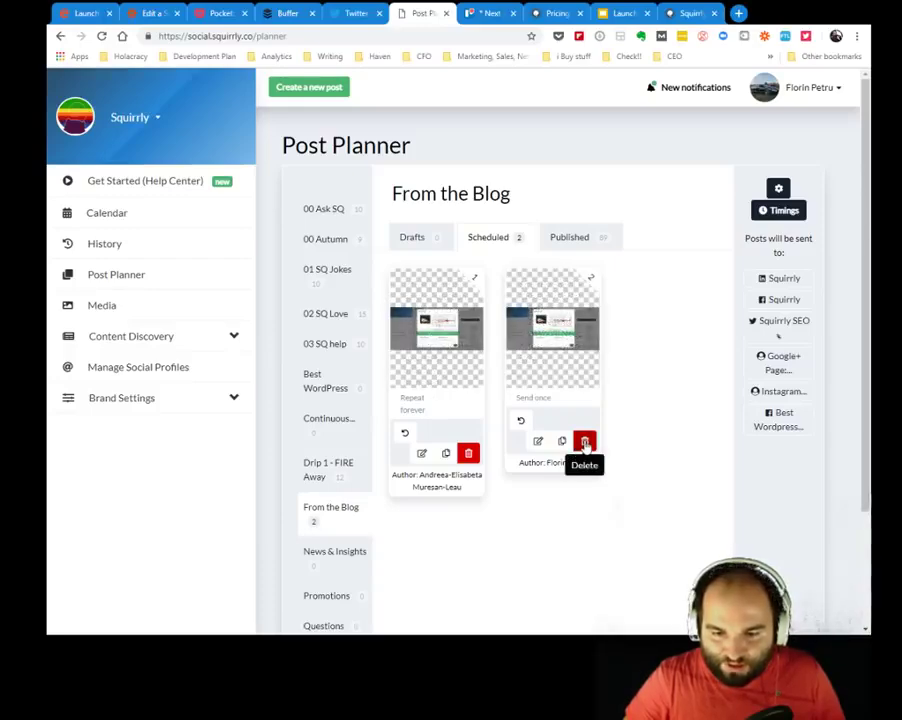
{"action": "left_click", "coordinate": [585, 442]}
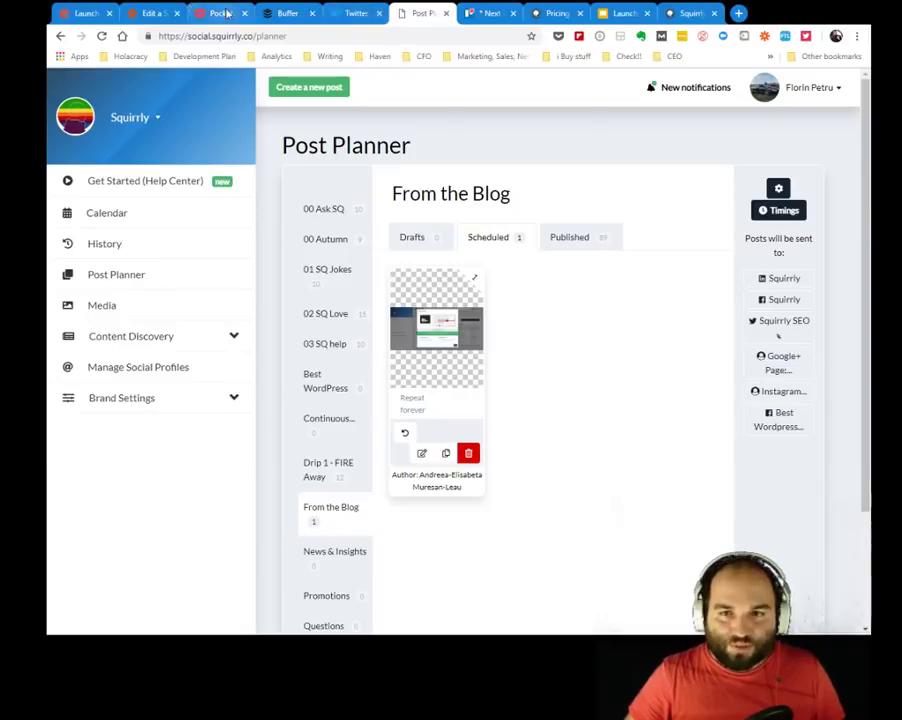
{"action": "left_click", "coordinate": [152, 12]}
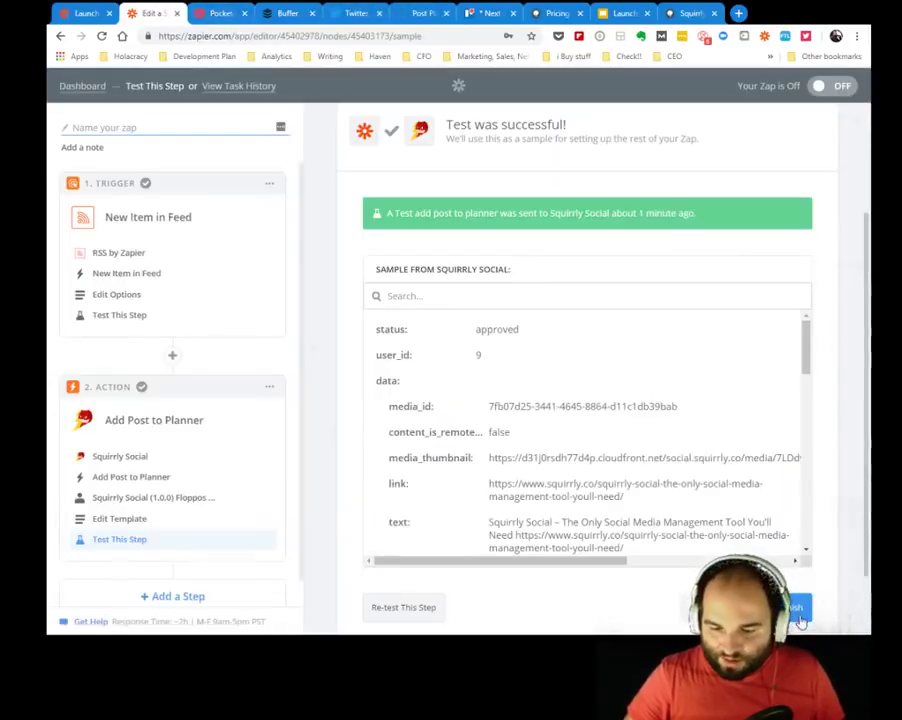
Finish the Zap and name it 'NEW Squirrly Blog to Squirrly Social Media'.
{"action": "left_click", "coordinate": [798, 610]}
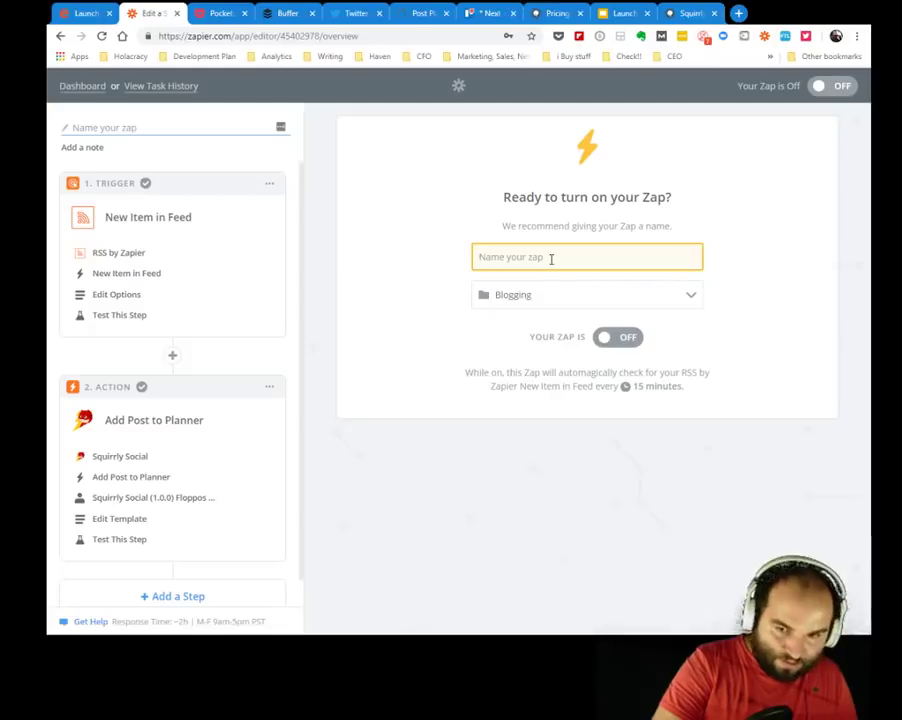
{"action": "type", "text": "F"}
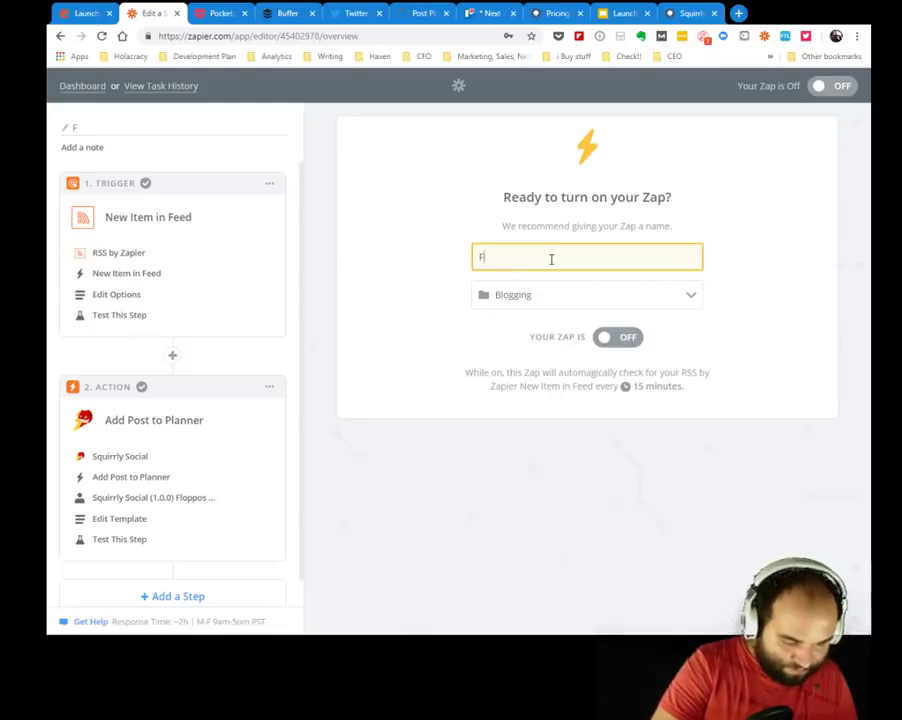
{"action": "type", "text": "rom Squi"}
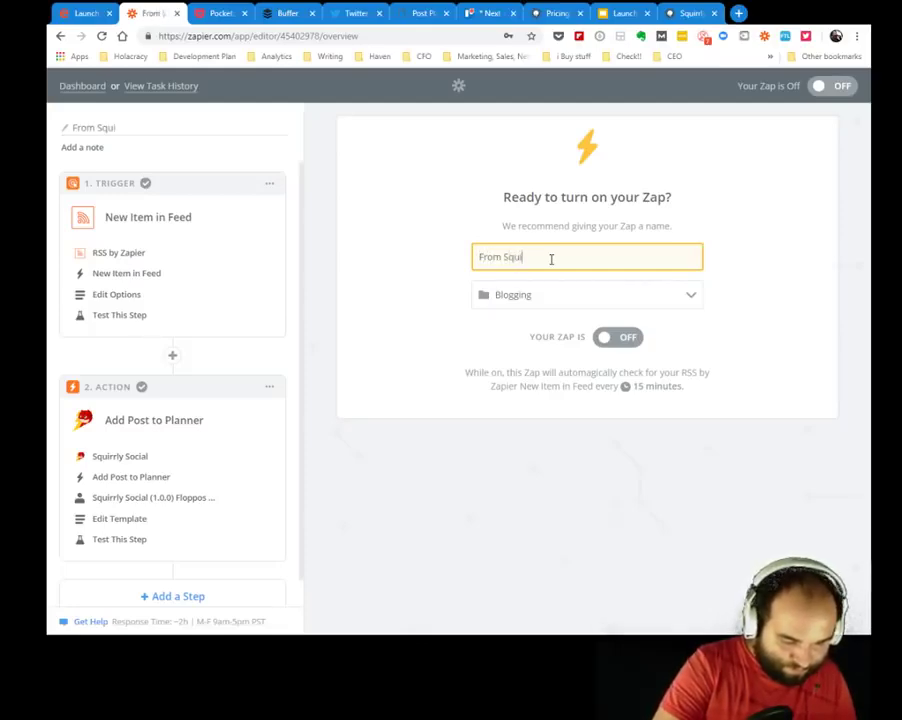
{"action": "type", "text": "rrly Blog"}
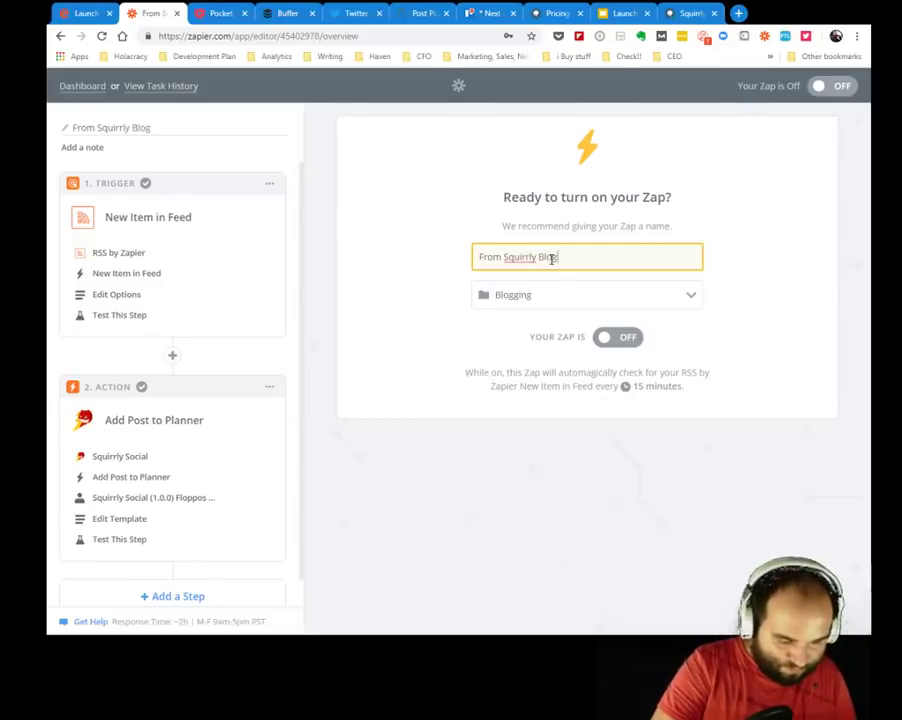
{"action": "type", "text": " to Squirr"}
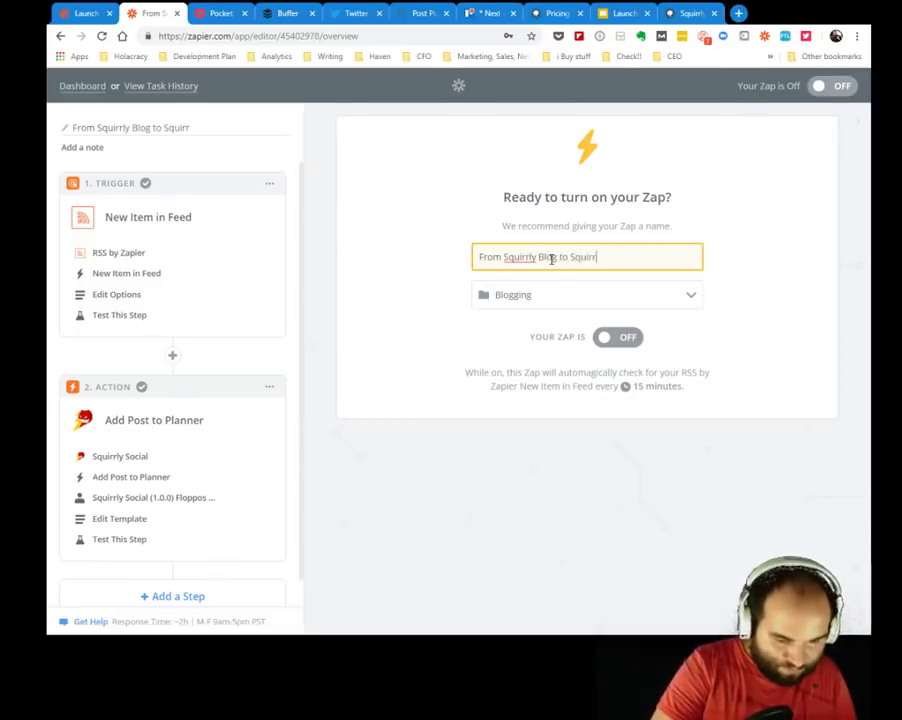
{"action": "type", "text": "ly Social"}
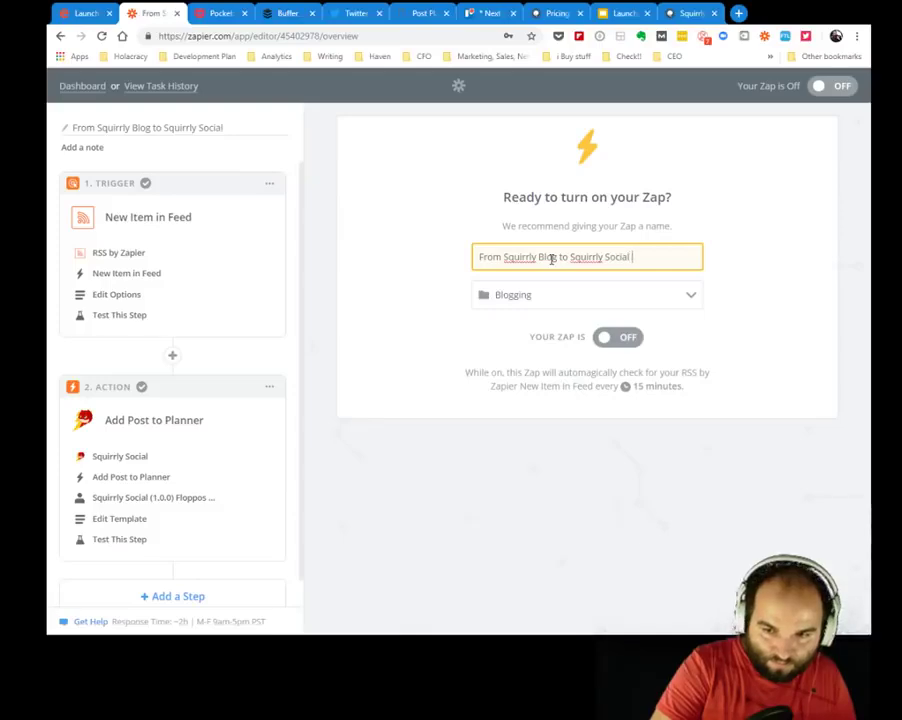
{"action": "type", "text": " Media"}
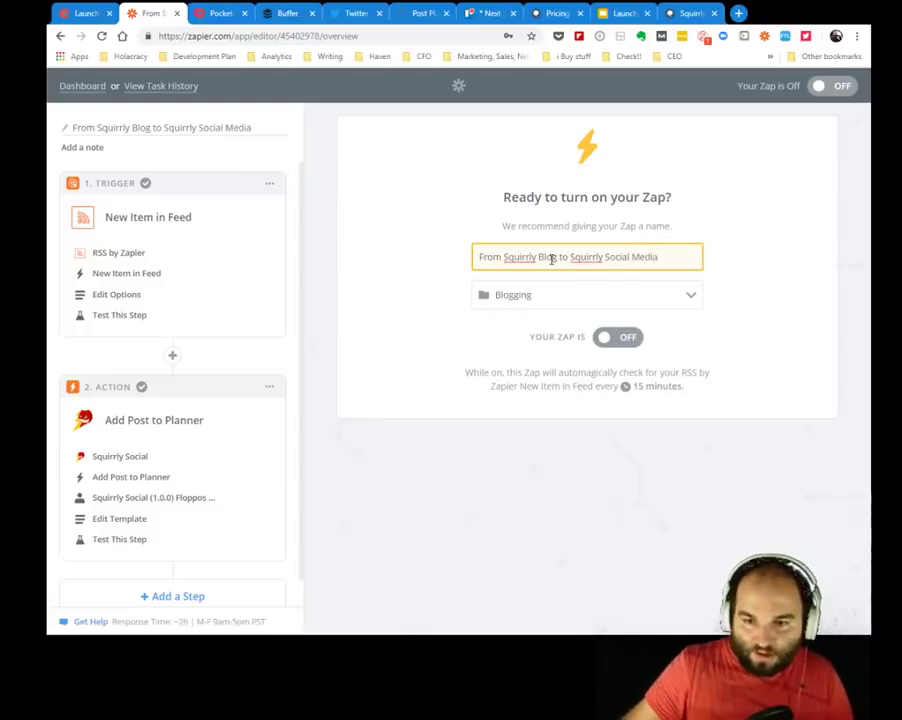
{"action": "left_click", "coordinate": [398, 242]}
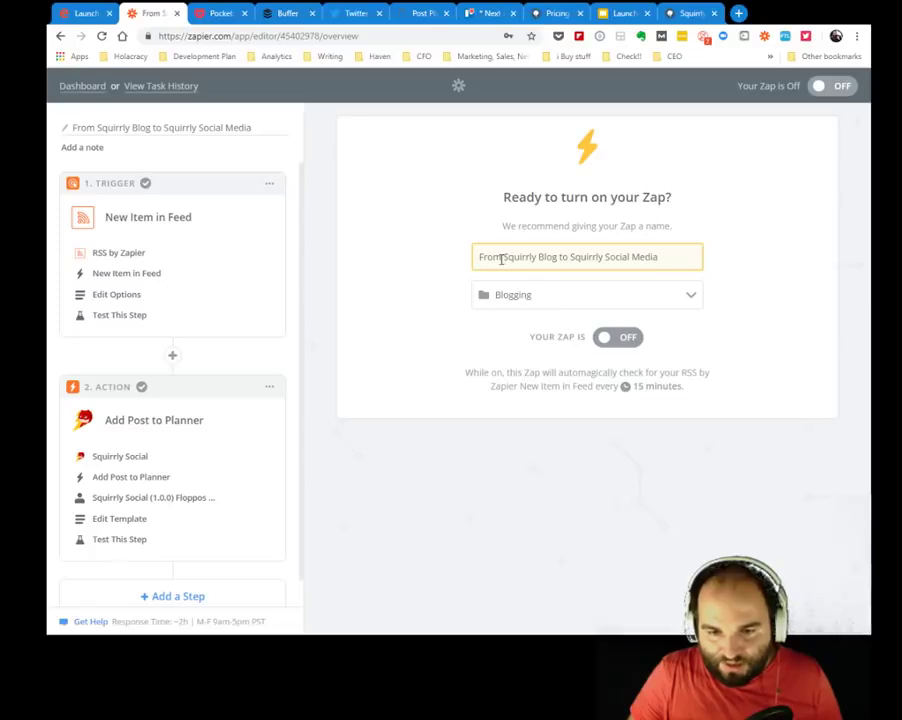
{"action": "left_click_drag", "start_coordinate": [499, 259], "coordinate": [463, 263]}
{"action": "type", "text": "NEW"}
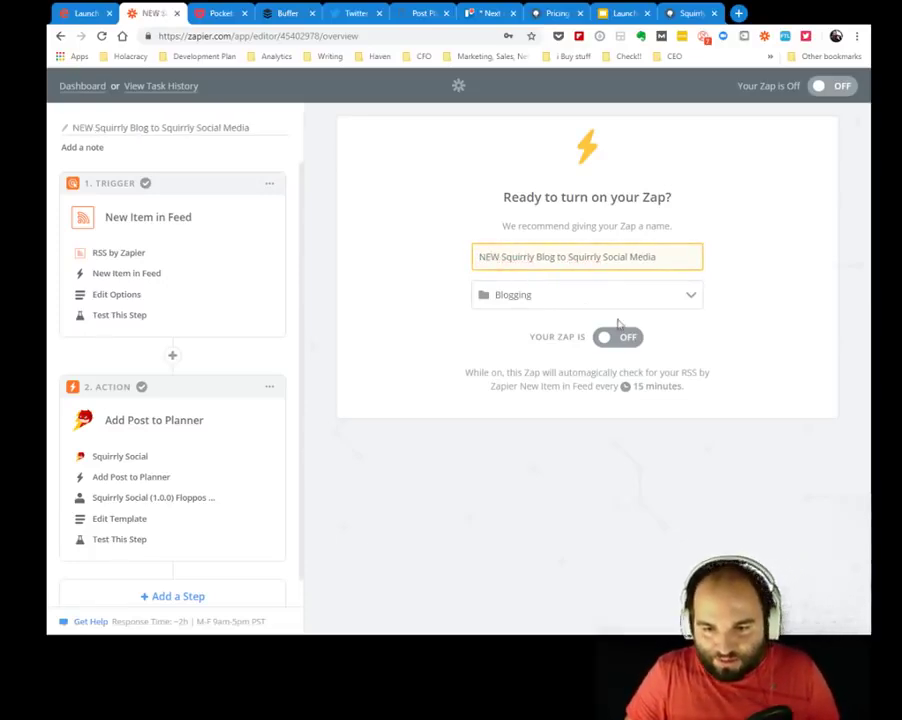
Switch the Zap on, view it on the Zaps dashboard, then go to the WordPress admin.
{"action": "left_click", "coordinate": [632, 344]}
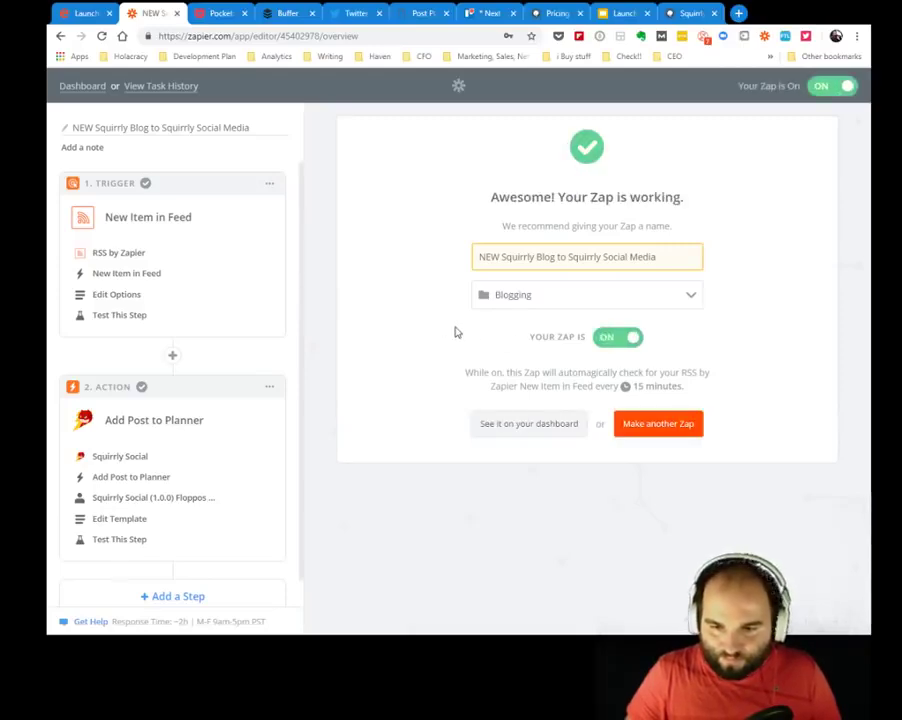
{"action": "left_click", "coordinate": [530, 424]}
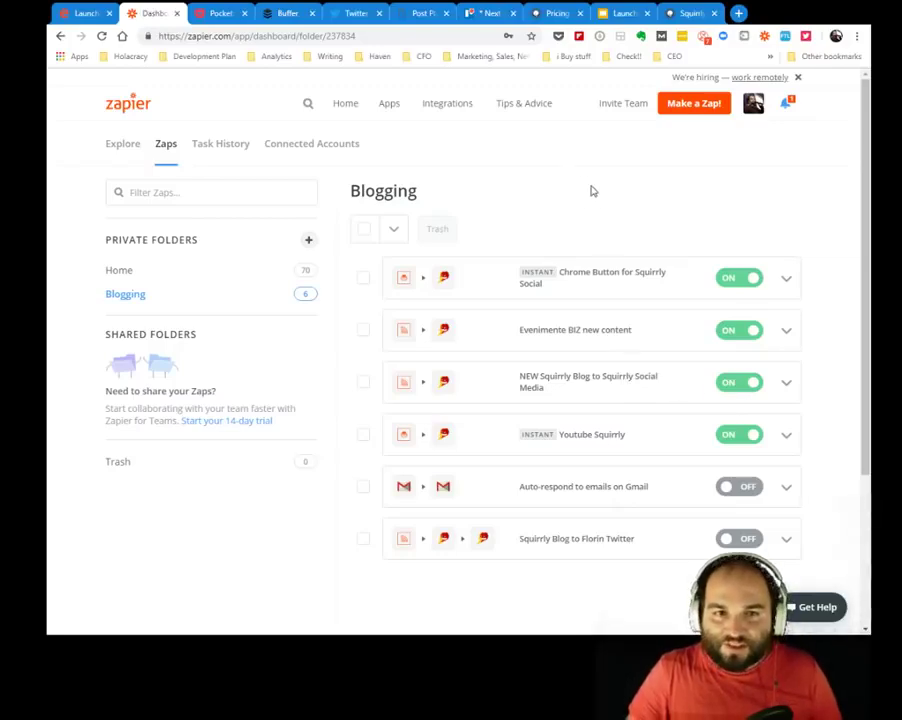
{"action": "left_click", "coordinate": [668, 10]}
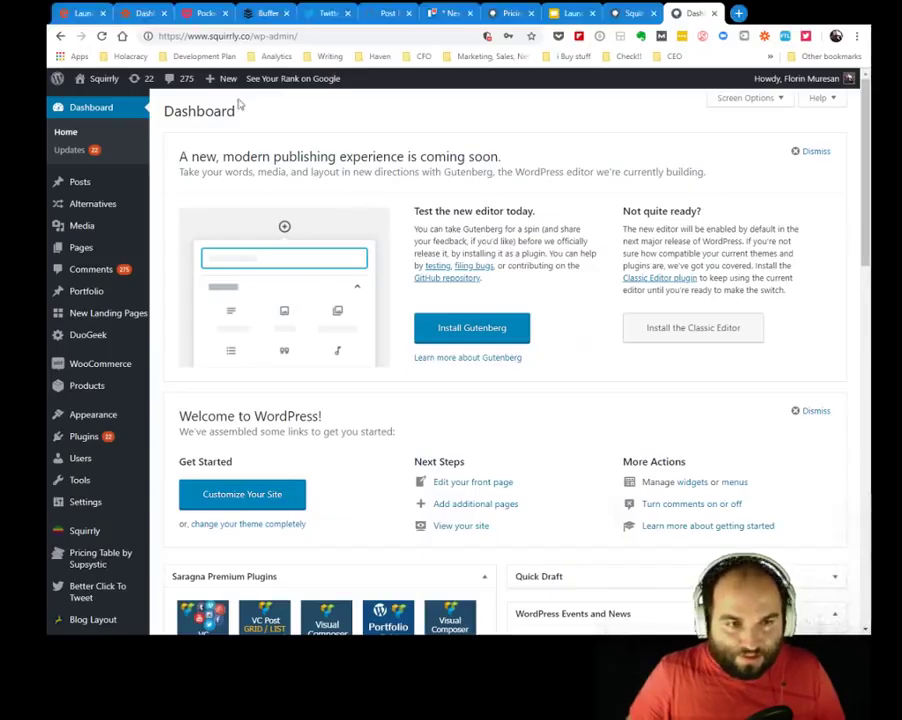
Create a new post titled 'Testing something with our LIVE Audience' with body 'this is the best post'.
{"action": "left_click", "coordinate": [225, 103]}
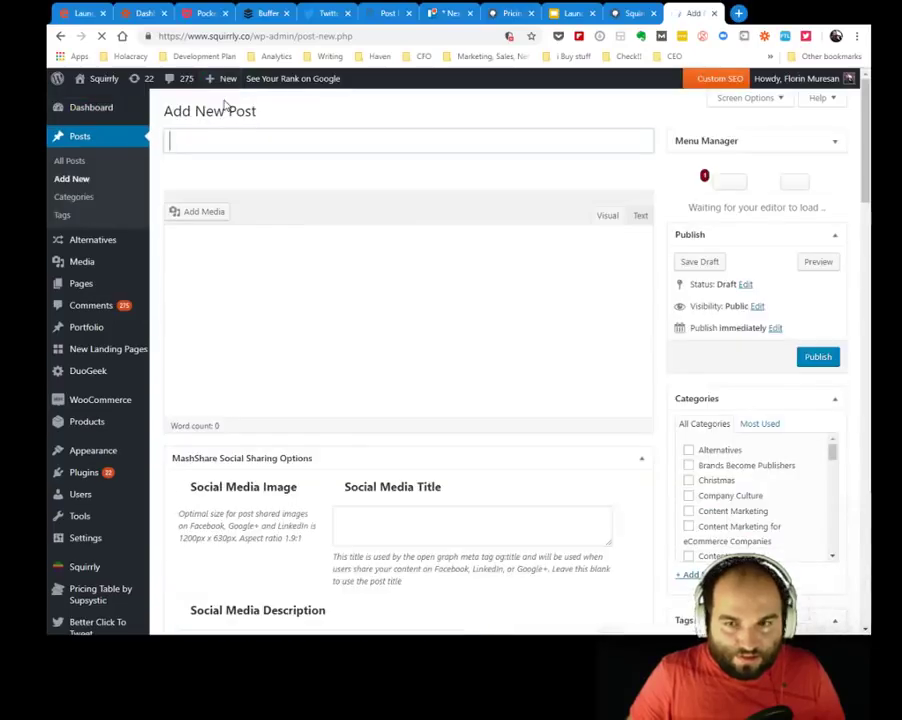
{"action": "left_click", "coordinate": [400, 144]}
{"action": "type", "text": "Testing"}
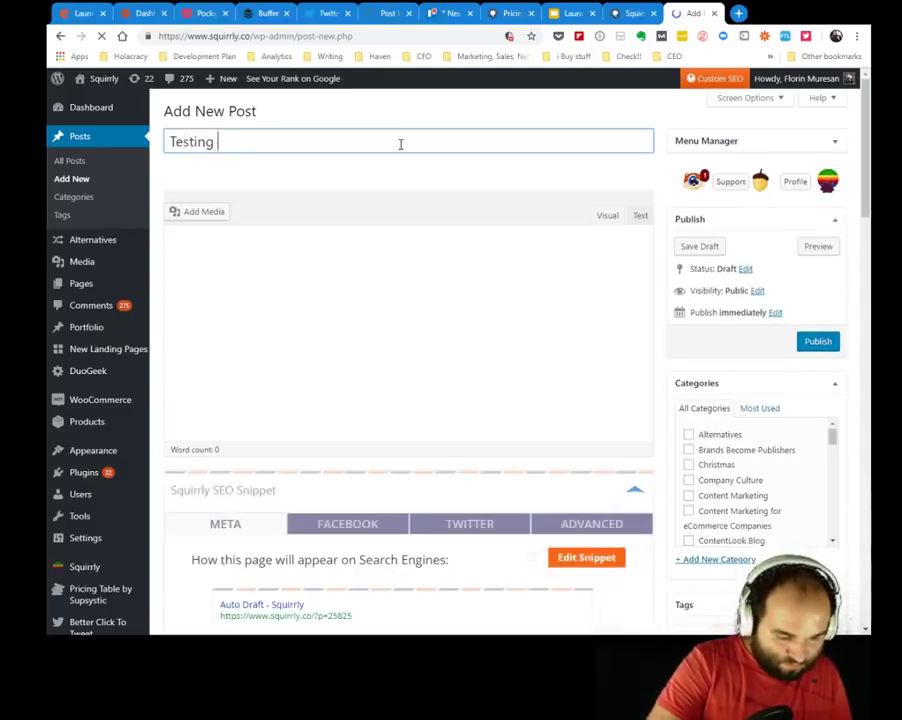
{"action": "type", "text": " something with"}
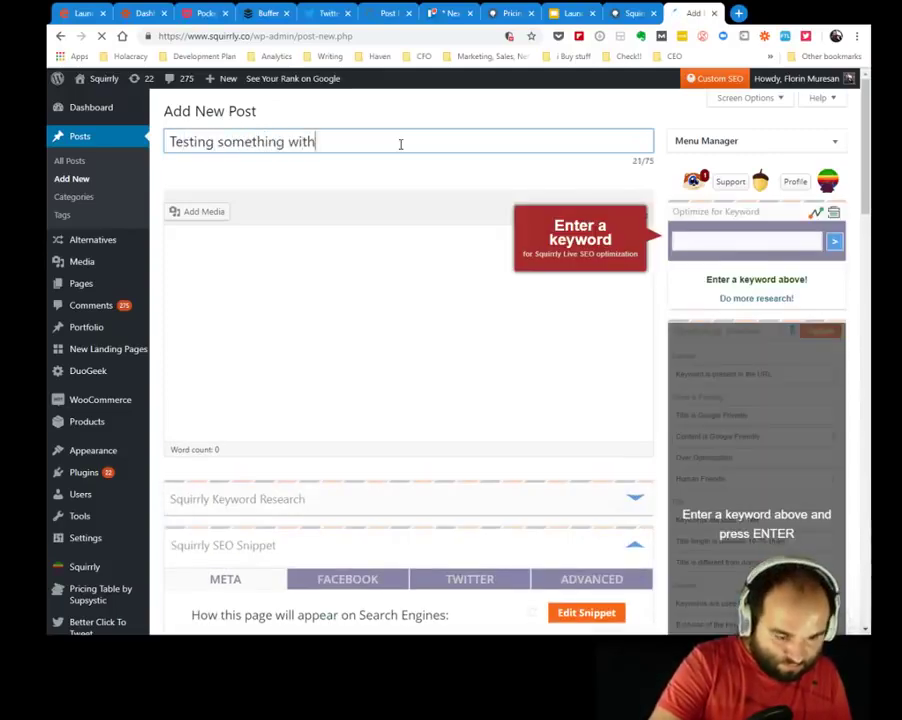
{"action": "type", "text": " our LI"}
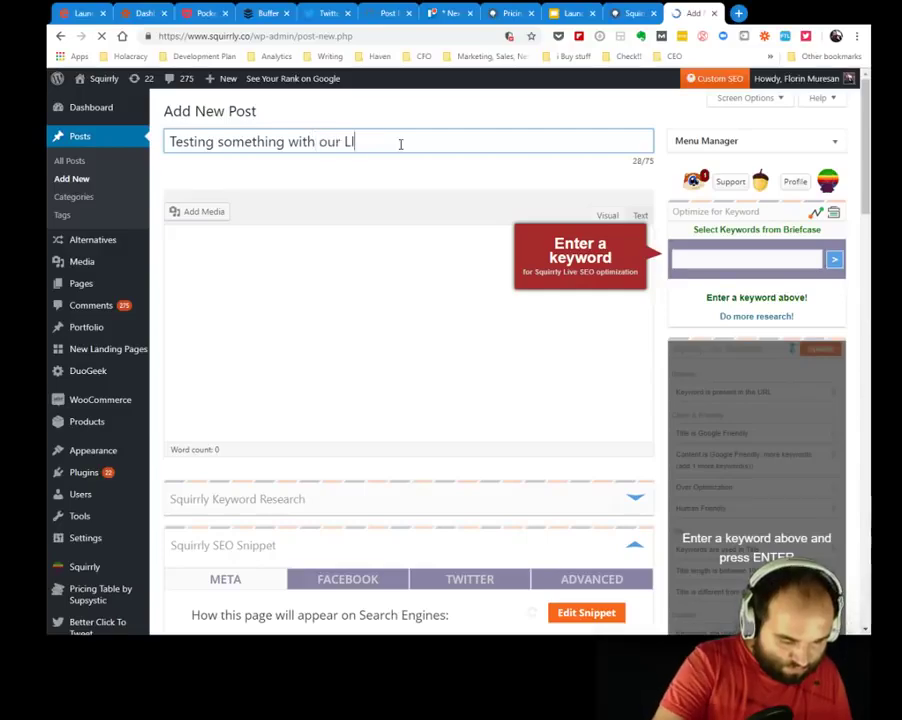
{"action": "type", "text": "VE Au"}
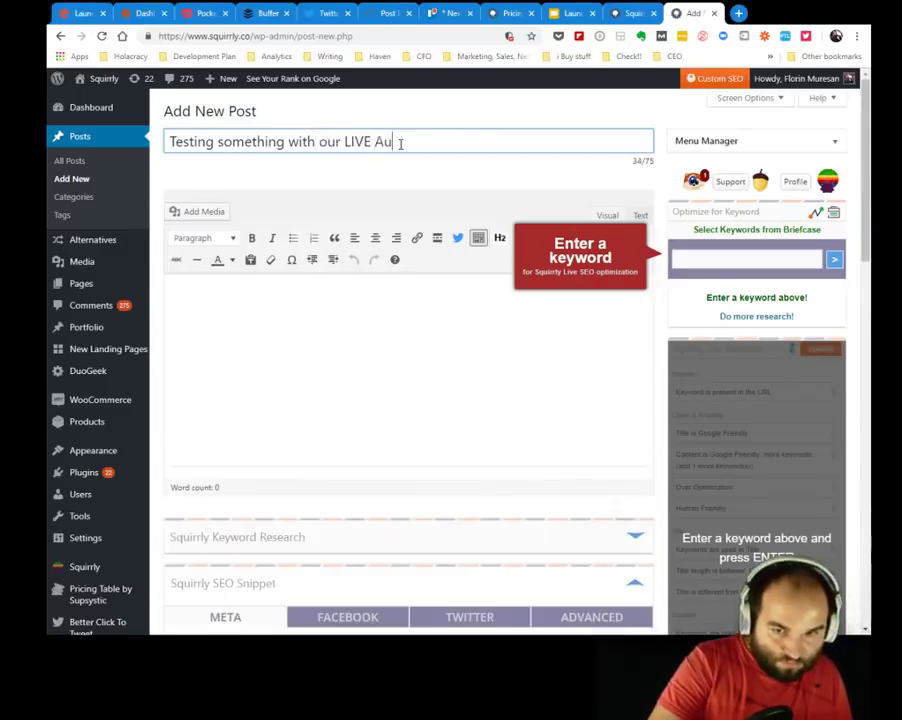
{"action": "type", "text": "dience"}
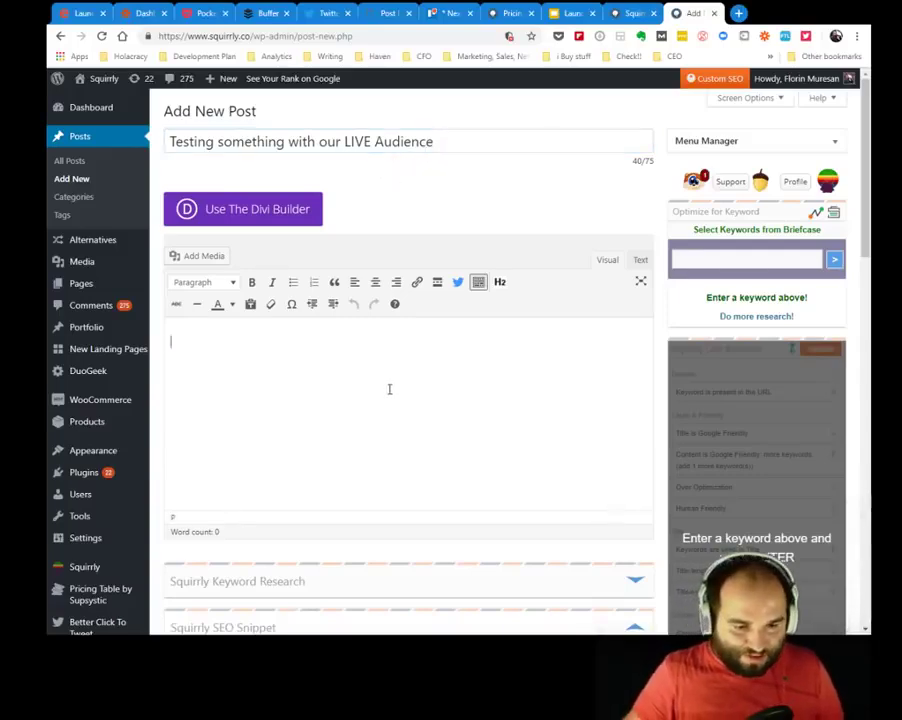
{"action": "type", "text": "this is the bes"}
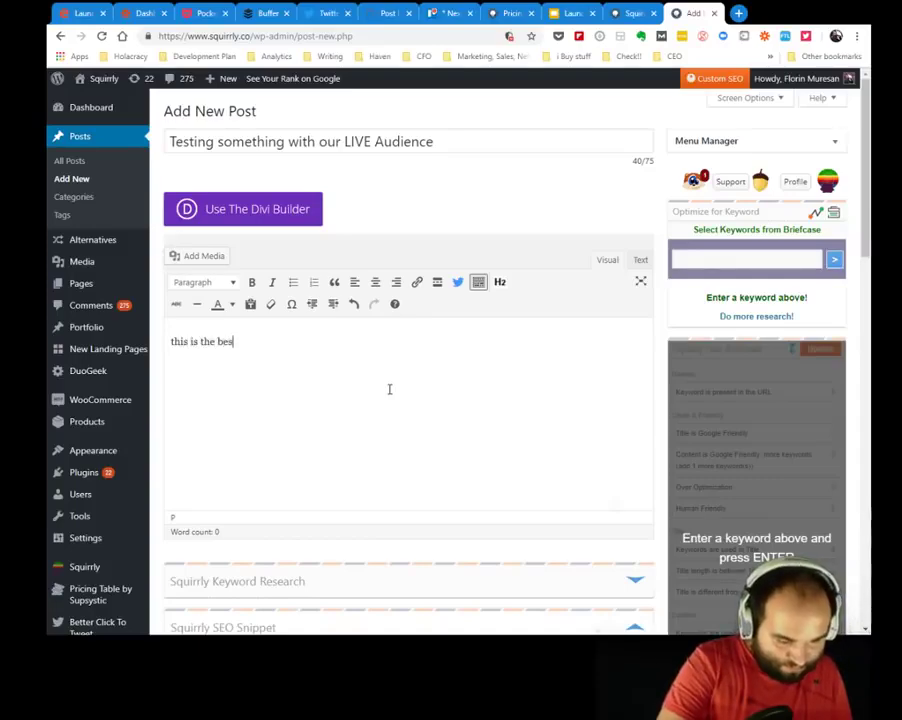
{"action": "type", "text": "t post."}
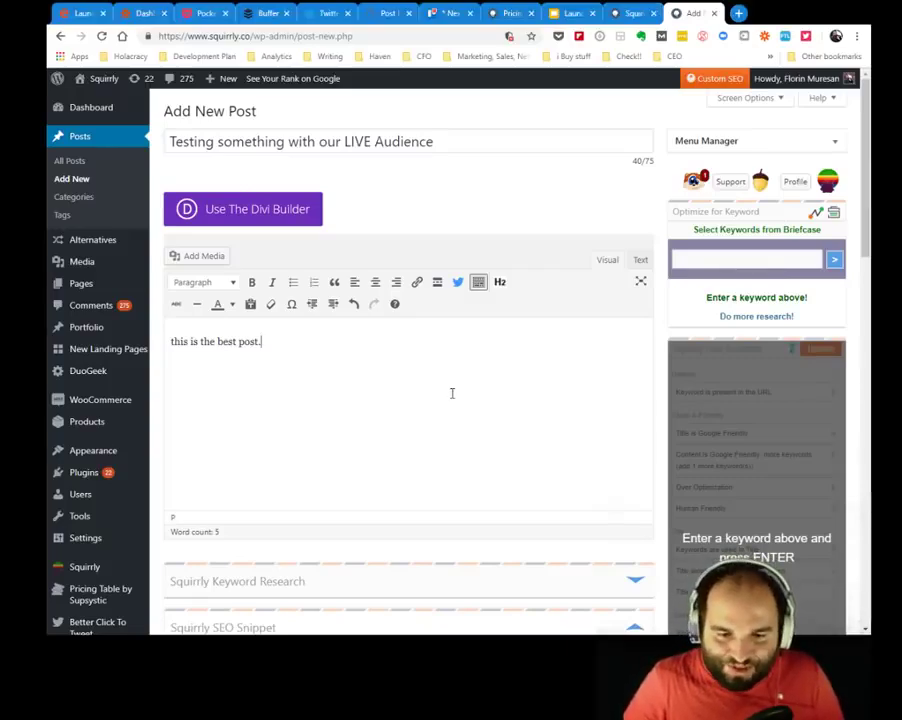
File the post under Squirrly SEO Blog and publish it without keyword optimisation.
{"action": "scroll", "coordinate": [773, 350], "scroll_direction": "down", "scroll_amount": 5}
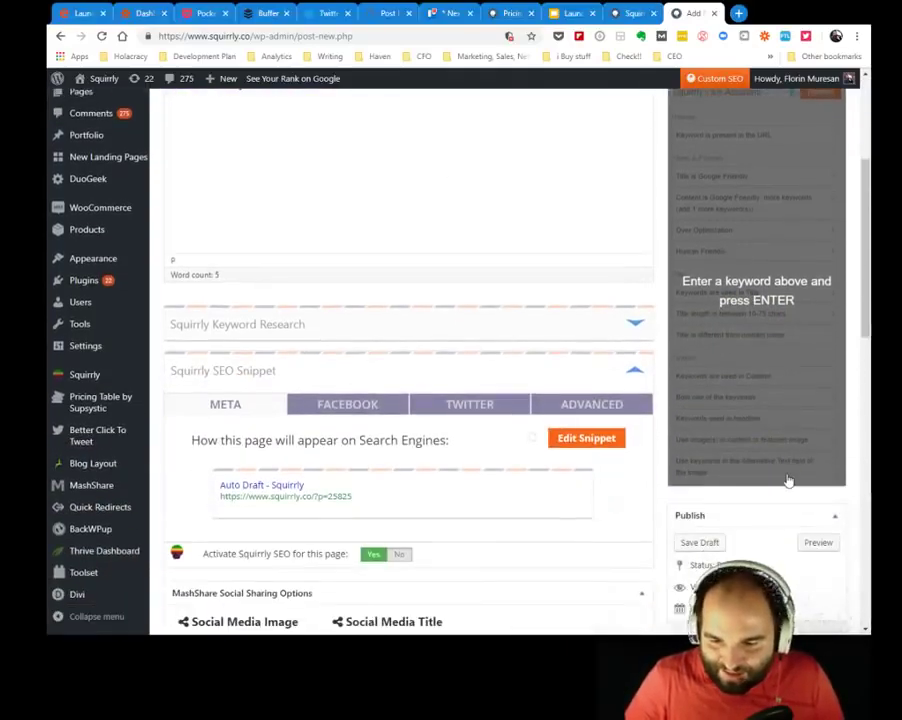
{"action": "scroll", "coordinate": [787, 481], "scroll_direction": "down", "scroll_amount": 3}
{"action": "scroll", "coordinate": [787, 480], "scroll_direction": "down", "scroll_amount": 5}
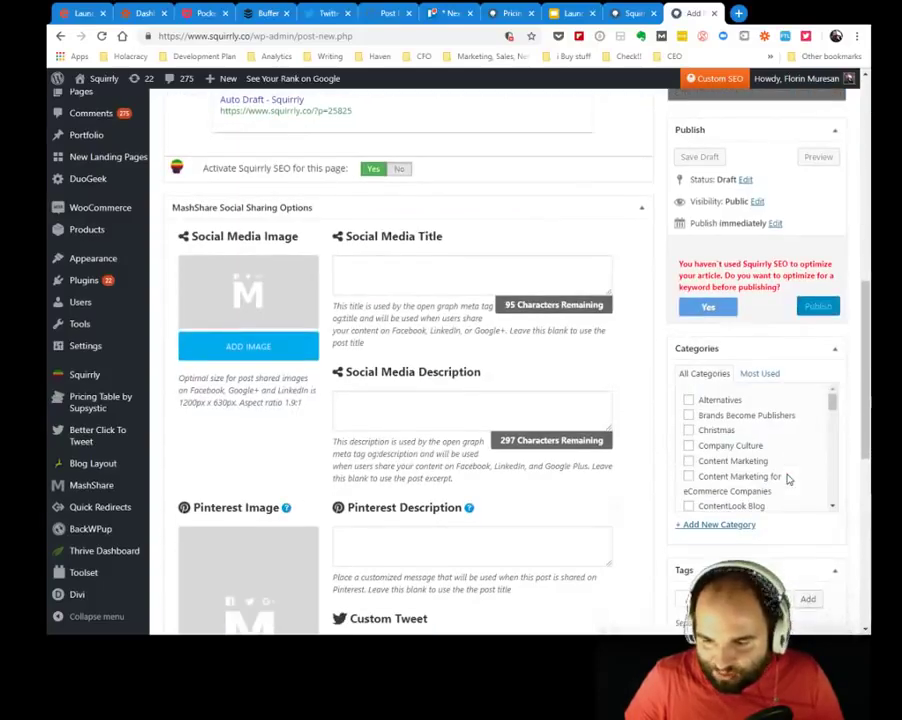
{"action": "scroll", "coordinate": [790, 446], "scroll_direction": "down", "scroll_amount": 10}
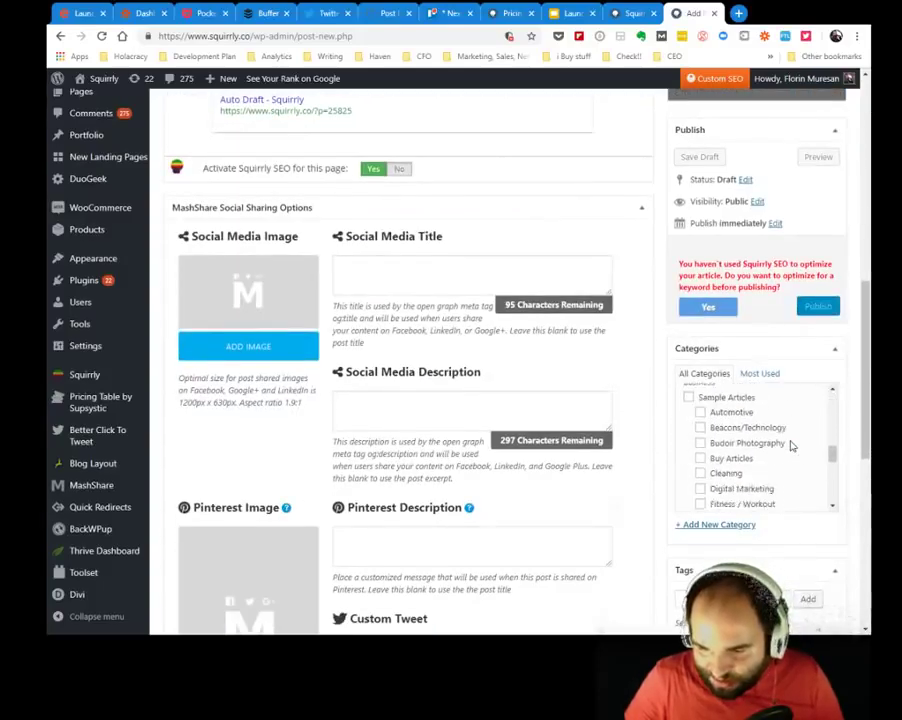
{"action": "scroll", "coordinate": [790, 446], "scroll_direction": "down", "scroll_amount": 10}
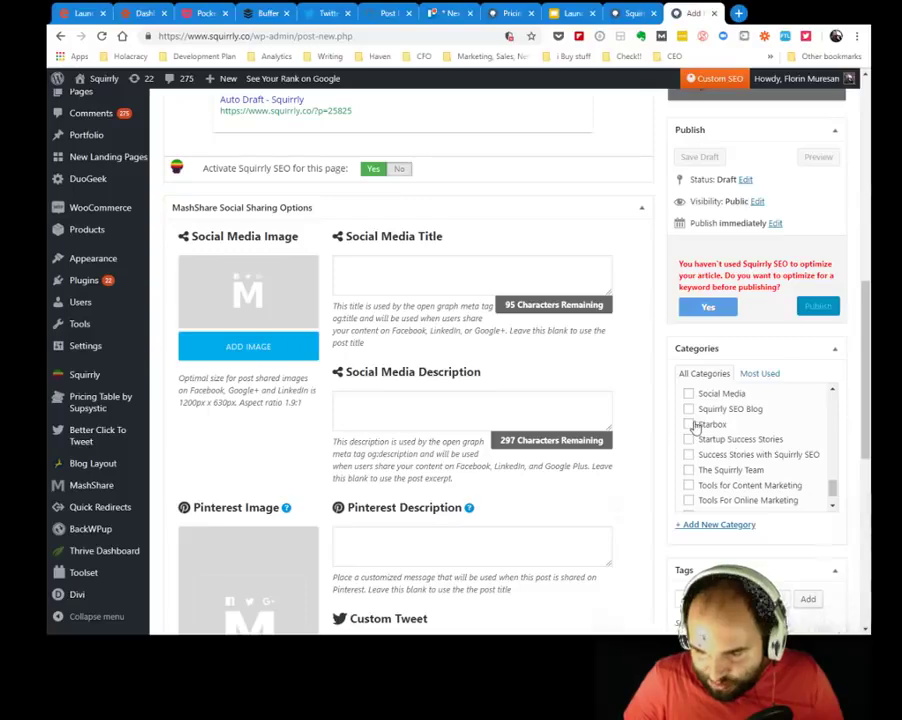
{"action": "scroll", "coordinate": [692, 425], "scroll_direction": "up", "scroll_amount": 2}
{"action": "left_click", "coordinate": [688, 474]}
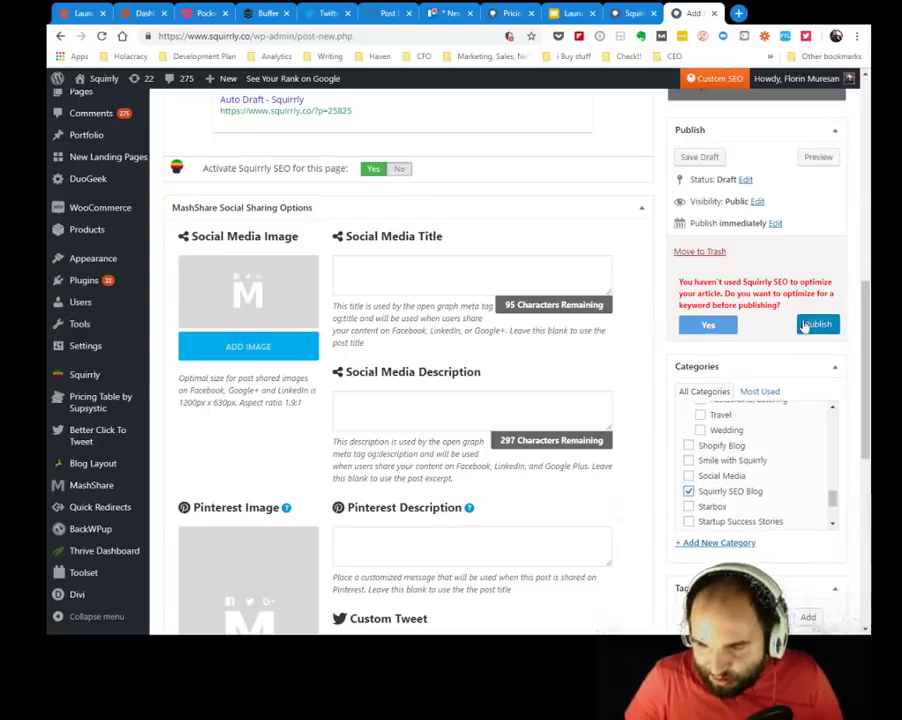
{"action": "left_click", "coordinate": [815, 326]}
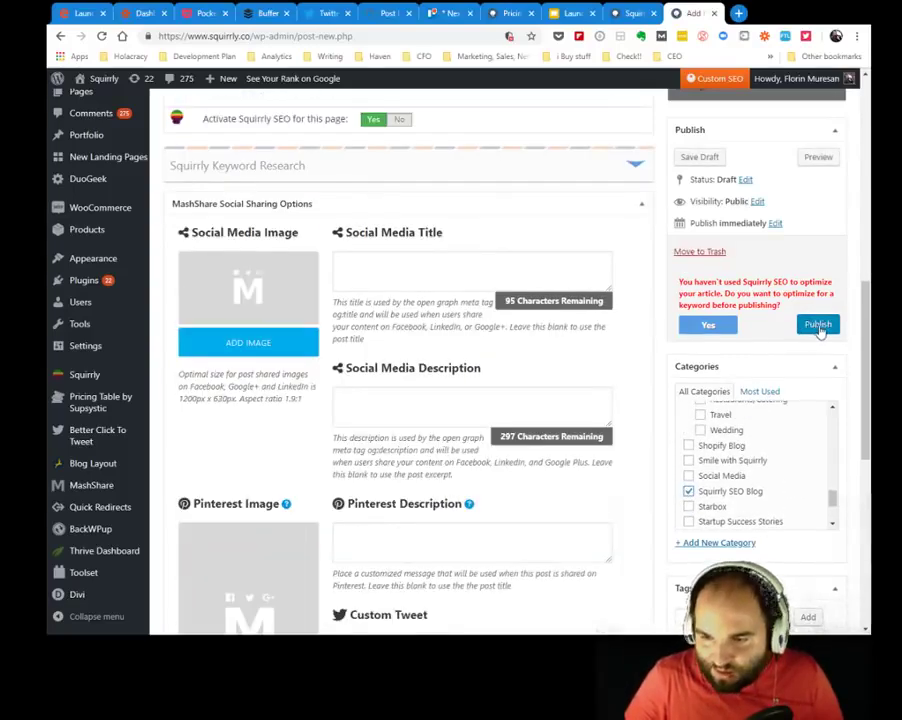
{"action": "left_click", "coordinate": [818, 326]}
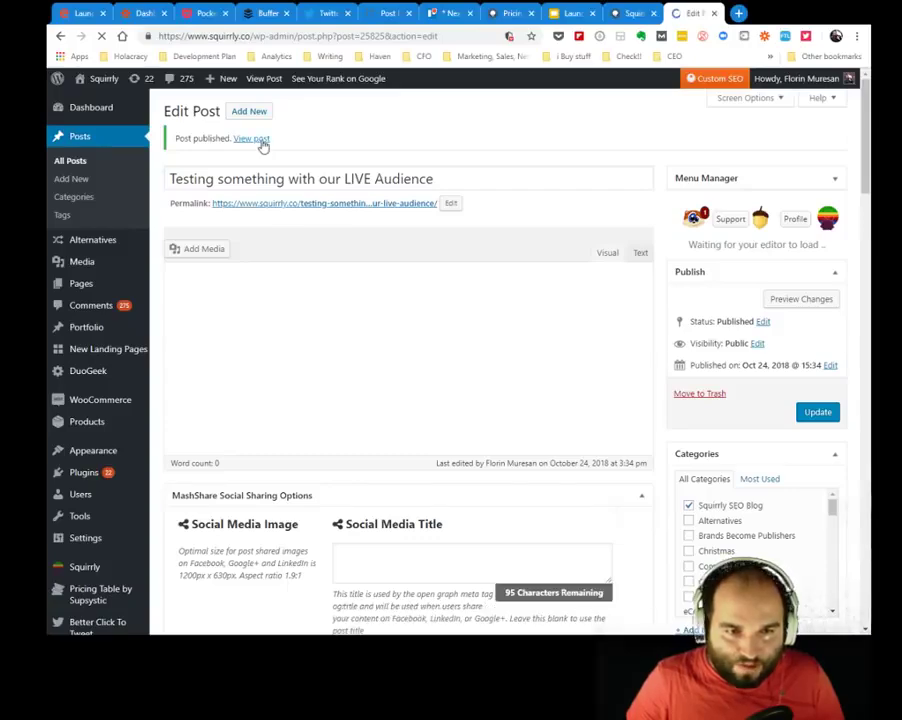
Open the published post in a new tab and review the live page.
{"action": "left_click", "coordinate": [252, 139], "text": "ctrl"}
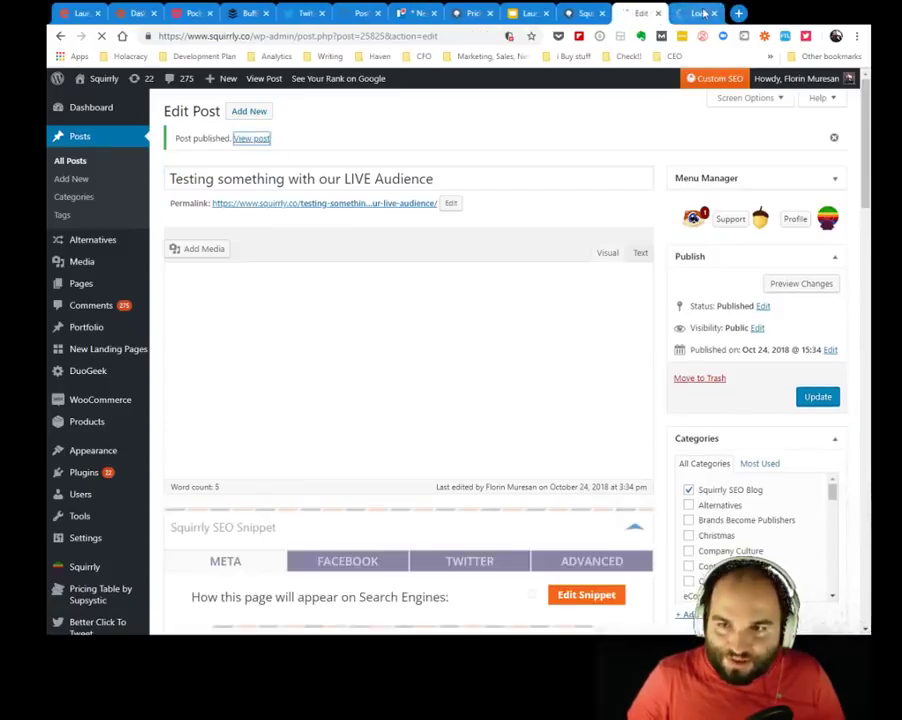
{"action": "left_click", "coordinate": [700, 13]}
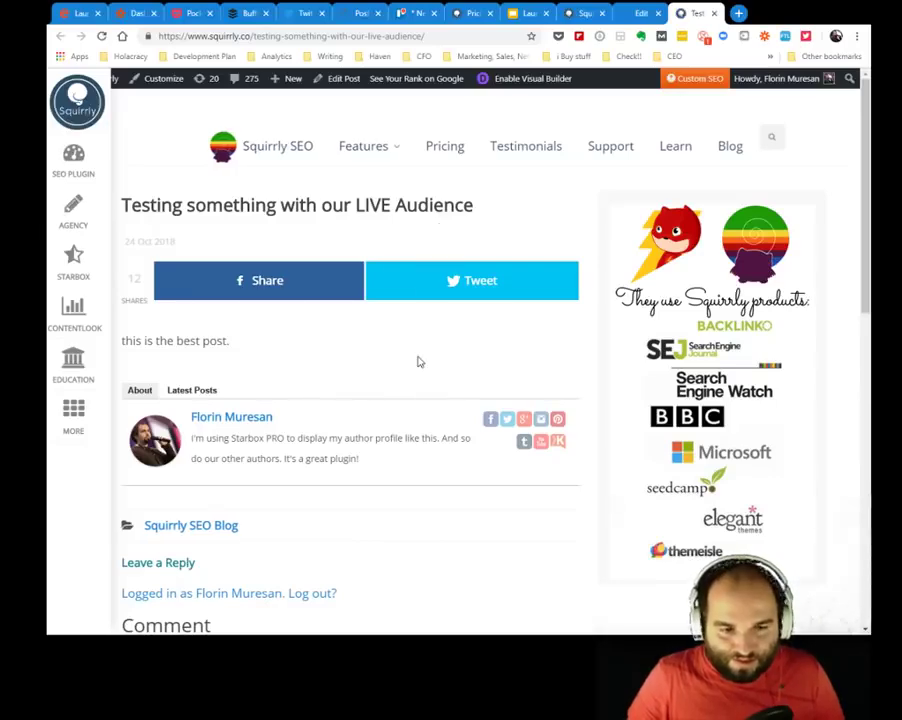
{"action": "scroll", "coordinate": [419, 362], "scroll_direction": "down", "scroll_amount": 5}
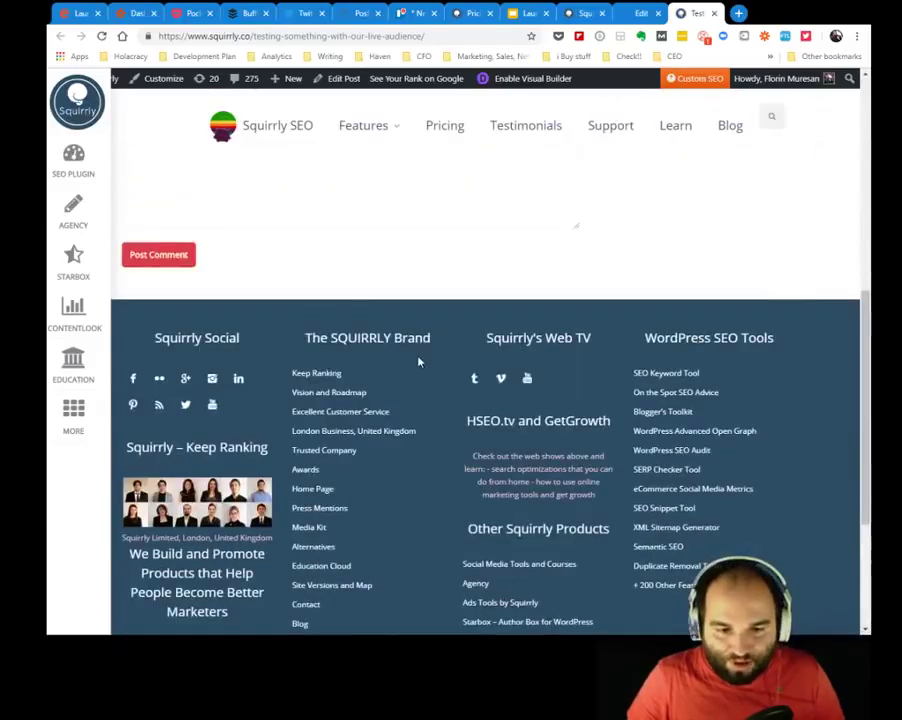
{"action": "scroll", "coordinate": [419, 362], "scroll_direction": "up", "scroll_amount": 5}
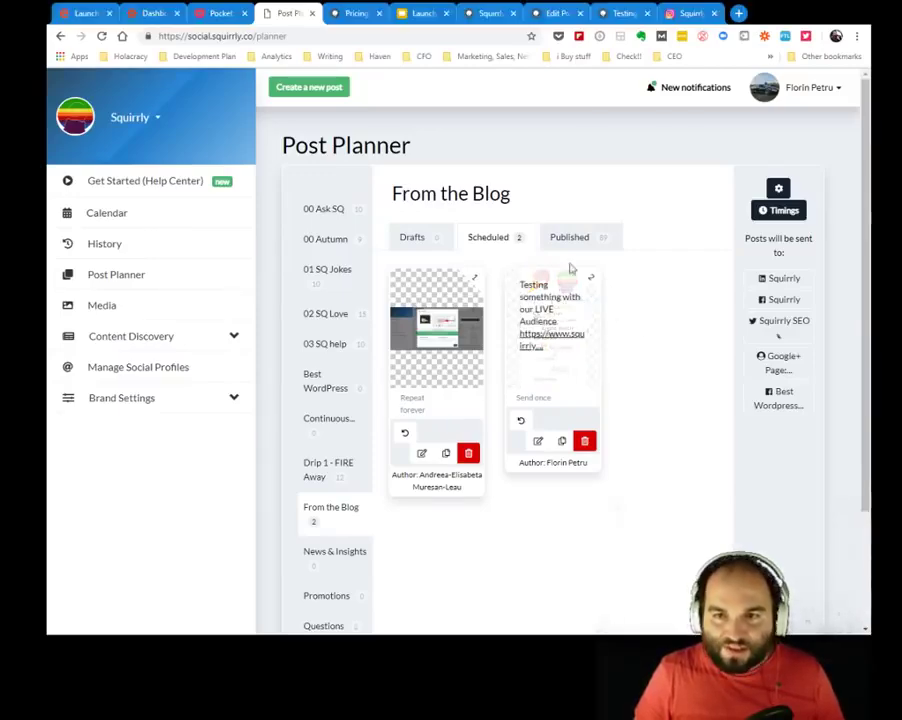
Check the new post's title-plus-link entry in From the Blog's Scheduled list, opening and closing its editor.
{"action": "left_click", "coordinate": [620, 13]}
{"action": "scroll", "coordinate": [384, 290], "scroll_direction": "down", "scroll_amount": 3}
{"action": "scroll", "coordinate": [334, 360], "scroll_direction": "up", "scroll_amount": 3}
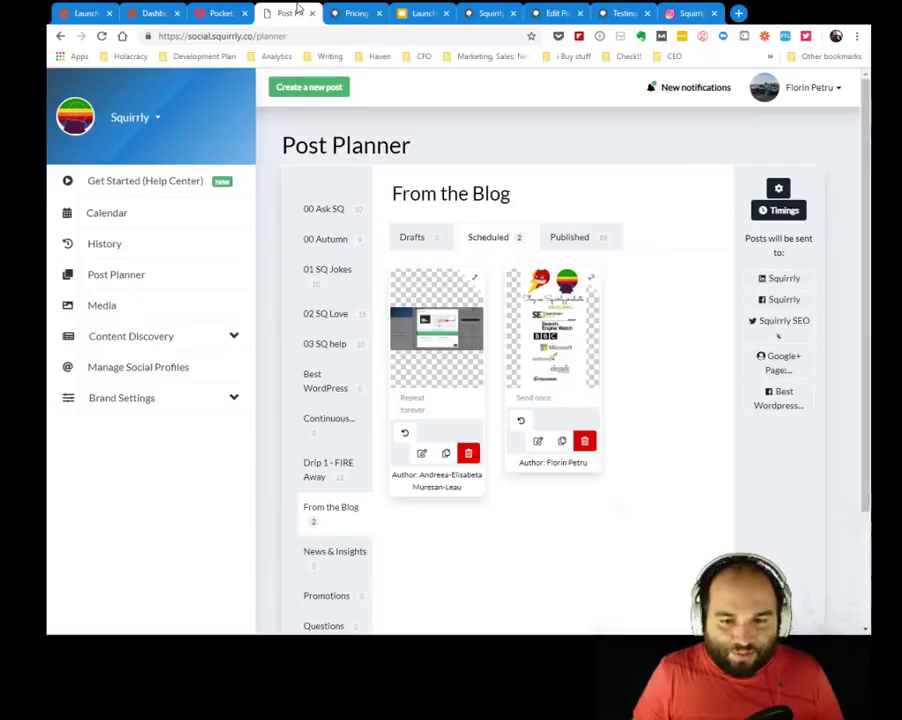
{"action": "left_click", "coordinate": [290, 13]}
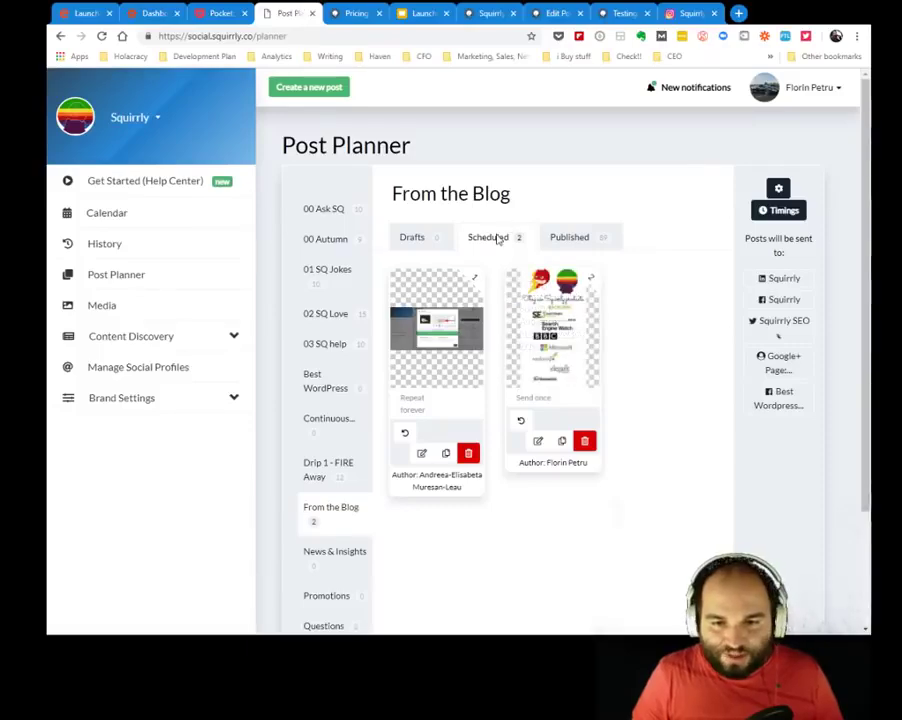
{"action": "mouse_move", "coordinate": [557, 343]}
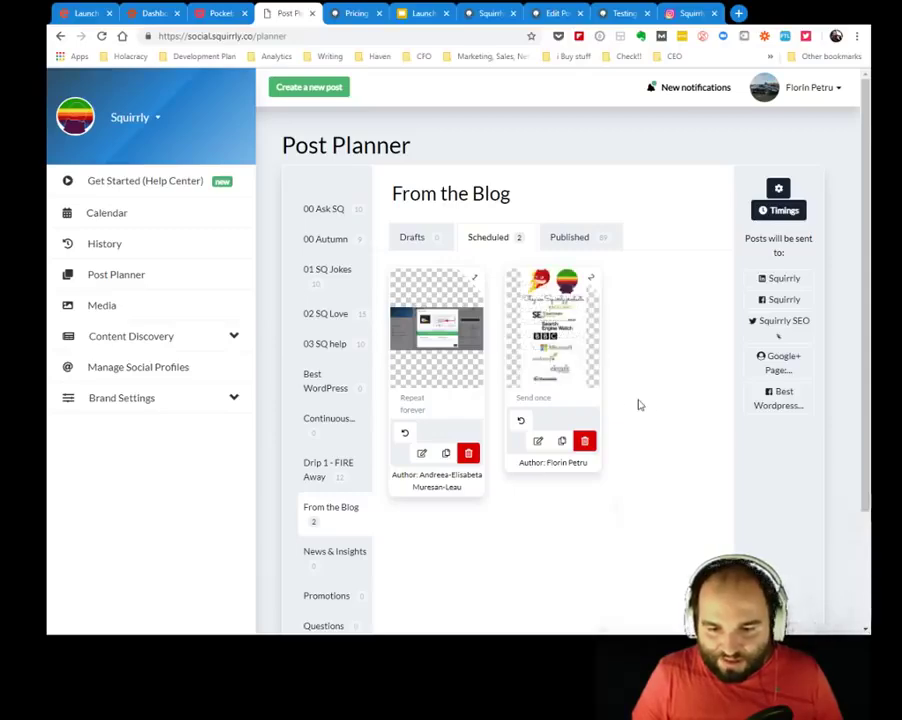
{"action": "left_click", "coordinate": [539, 442]}
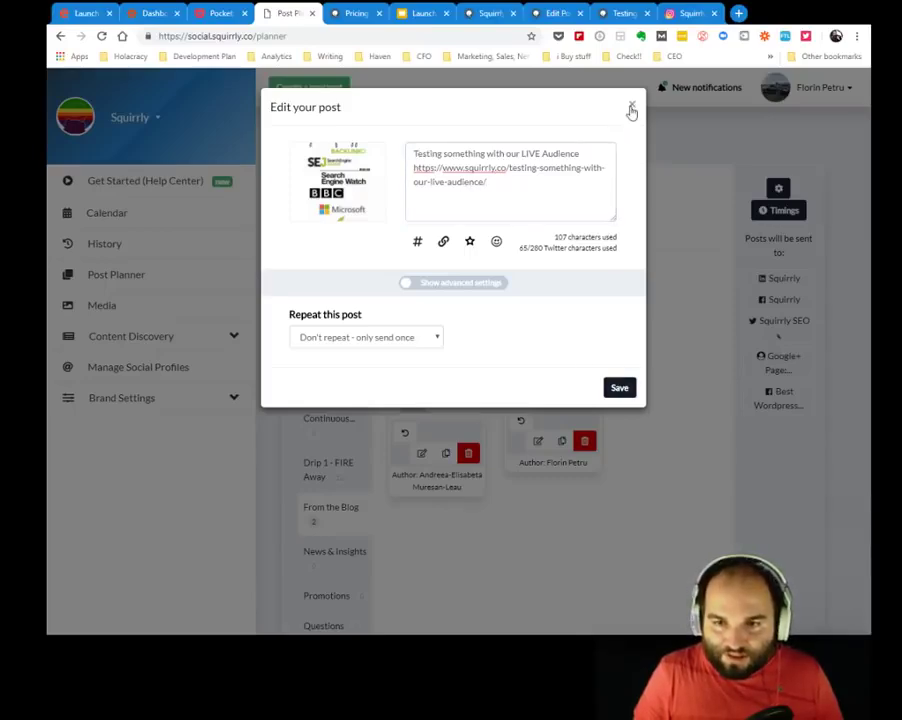
{"action": "left_click", "coordinate": [630, 108]}
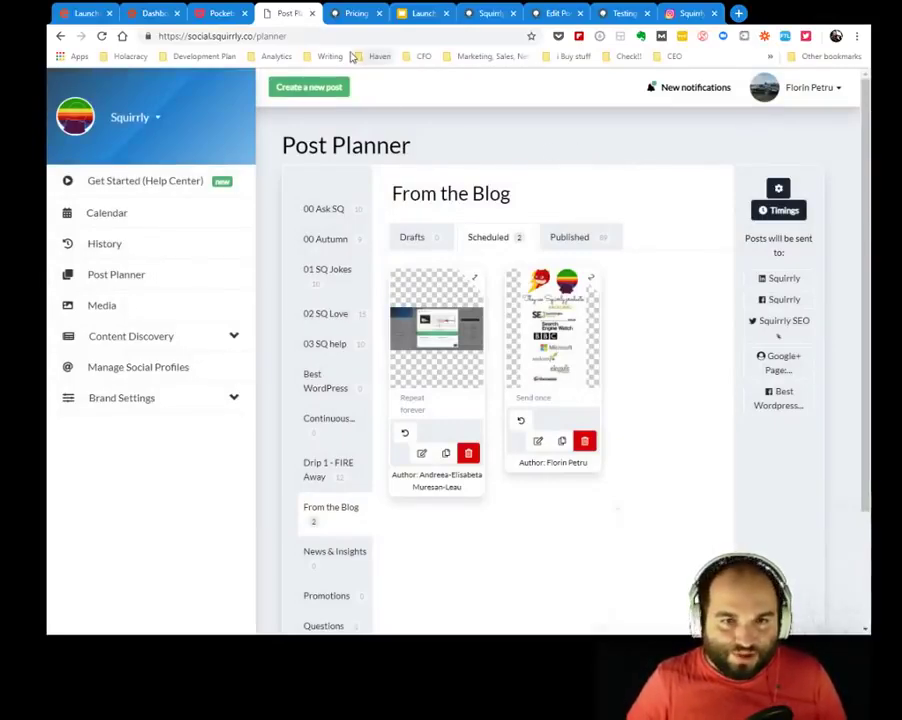
Switch the account selector to NETWORK, bringing up the Squirrly Social pricing page.
{"action": "left_click", "coordinate": [130, 117]}
{"action": "left_click", "coordinate": [143, 260]}
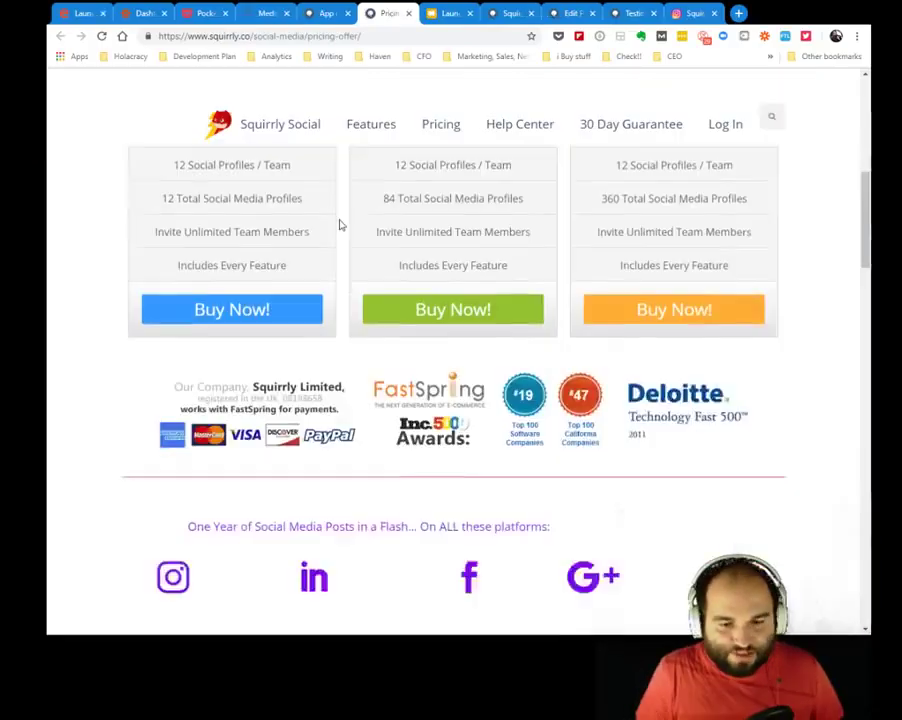
{"action": "scroll", "coordinate": [341, 225], "scroll_direction": "down", "scroll_amount": 3}
{"action": "scroll", "coordinate": [340, 225], "scroll_direction": "down", "scroll_amount": 3}
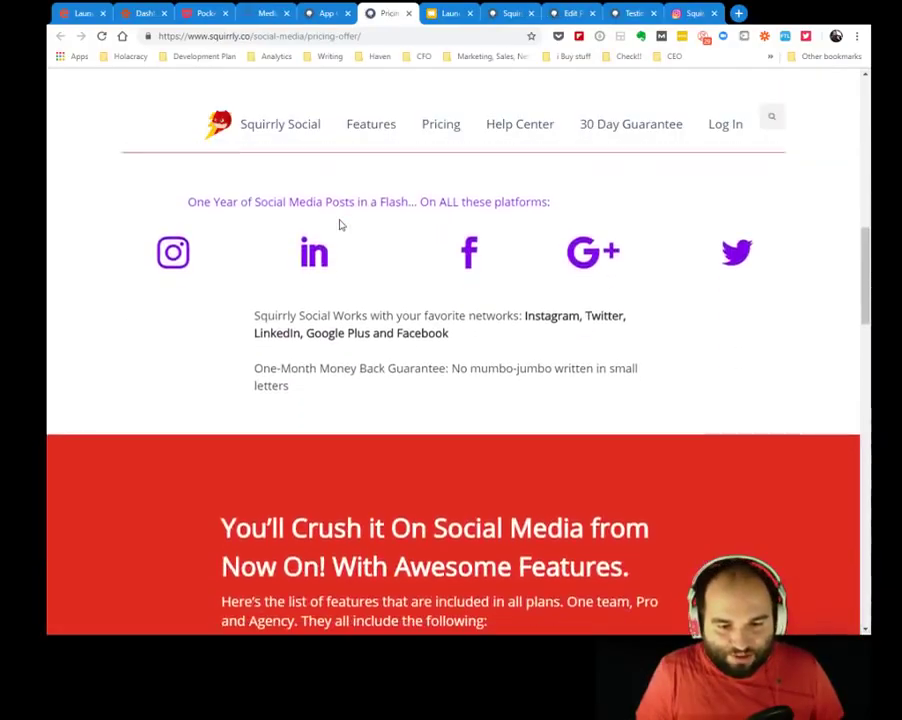
{"action": "left_click_drag", "start_coordinate": [868, 294], "coordinate": [861, 352]}
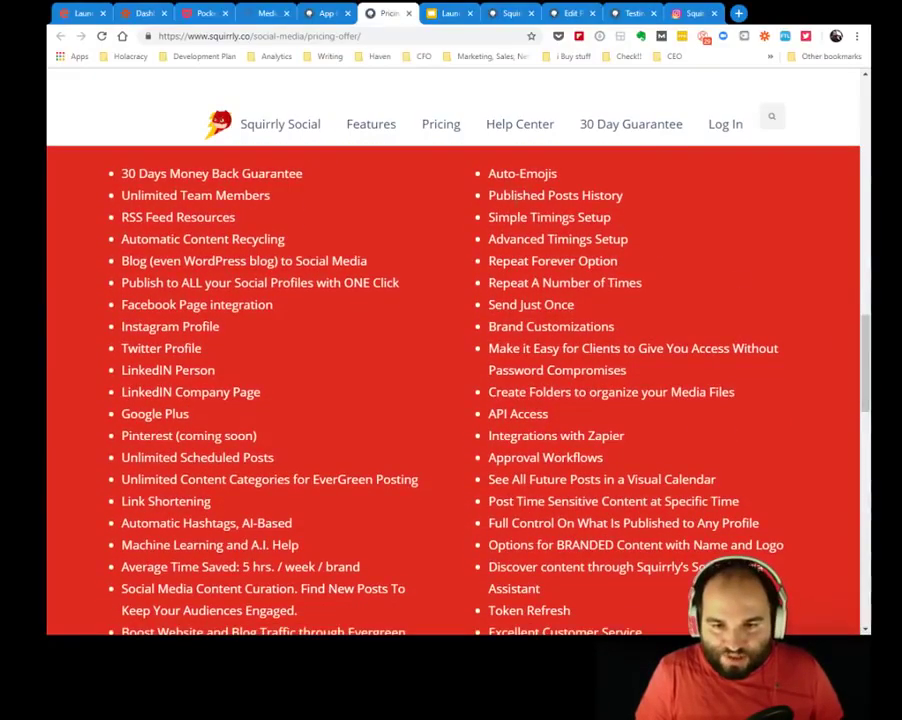
{"action": "left_click_drag", "start_coordinate": [486, 217], "coordinate": [650, 236]}
{"action": "left_click", "coordinate": [518, 298]}
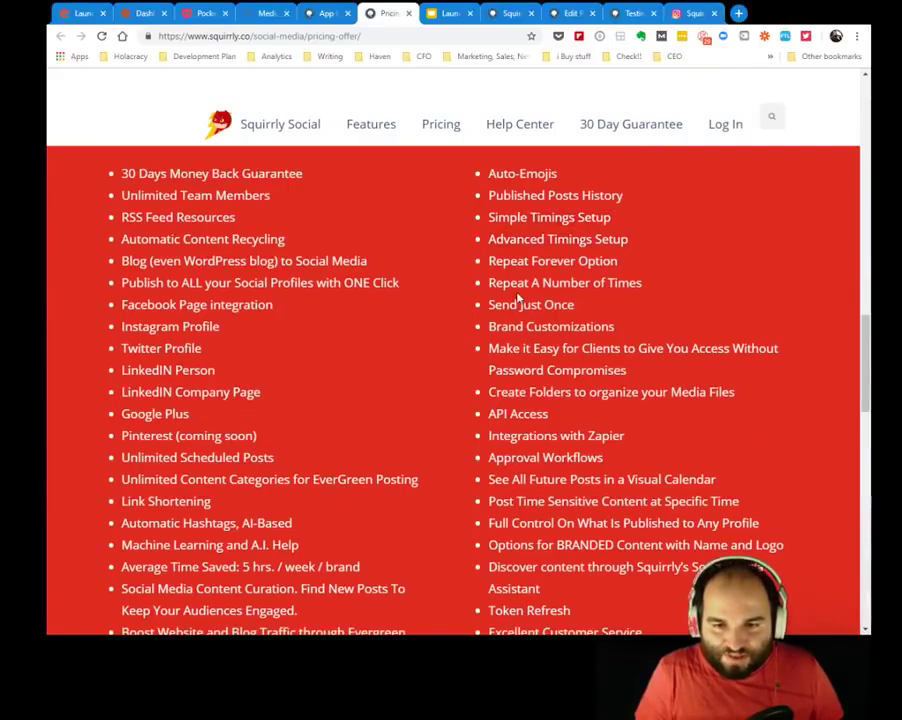
{"action": "left_click_drag", "start_coordinate": [524, 271], "coordinate": [600, 283]}
{"action": "left_click", "coordinate": [498, 325]}
{"action": "left_click_drag", "start_coordinate": [497, 325], "coordinate": [632, 326]}
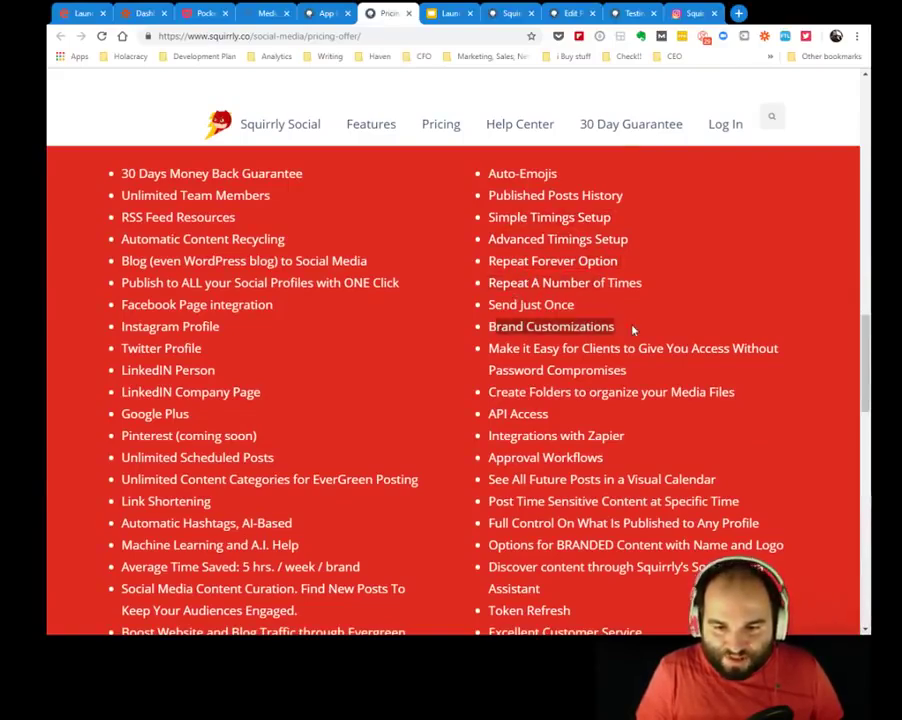
{"action": "left_click", "coordinate": [680, 332]}
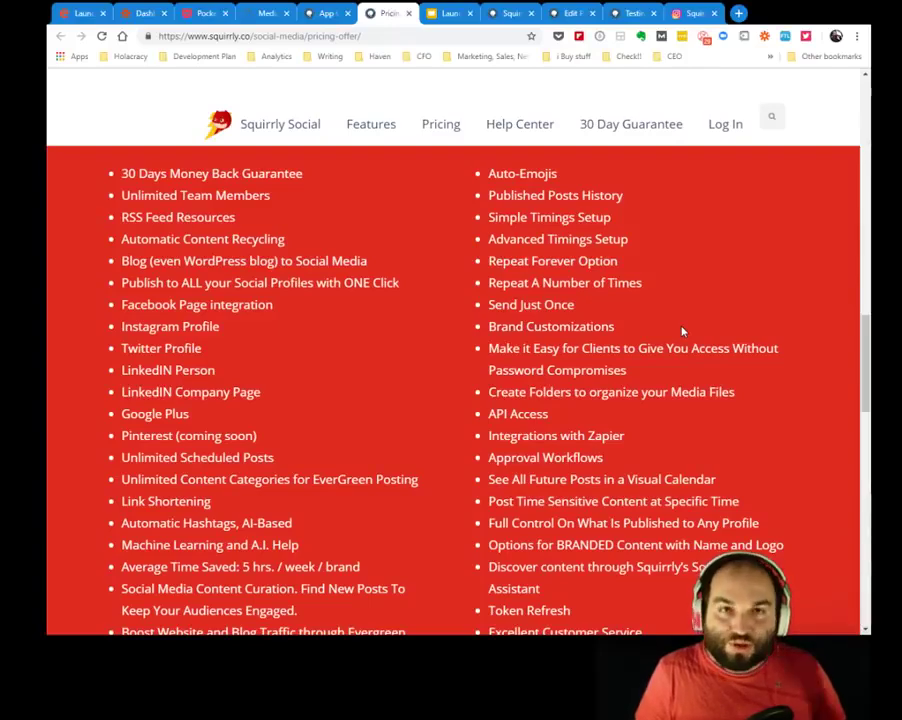